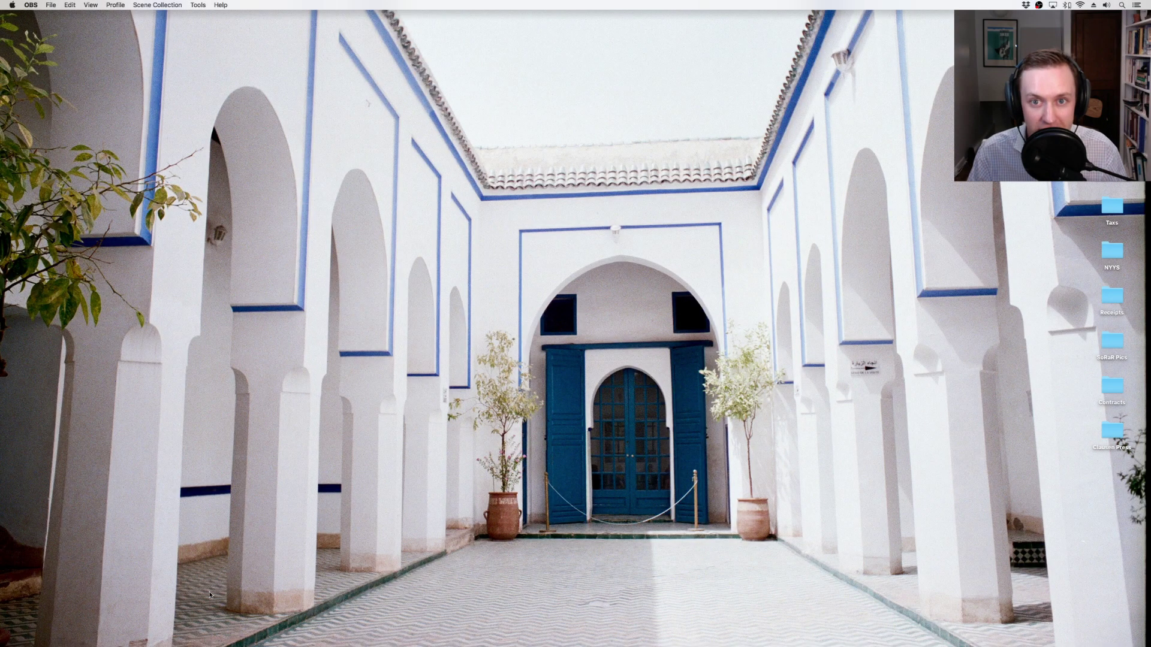
# - Download the Listento installer for macOS from the Audiomovers downloads page
pyautogui.click(85, 635)
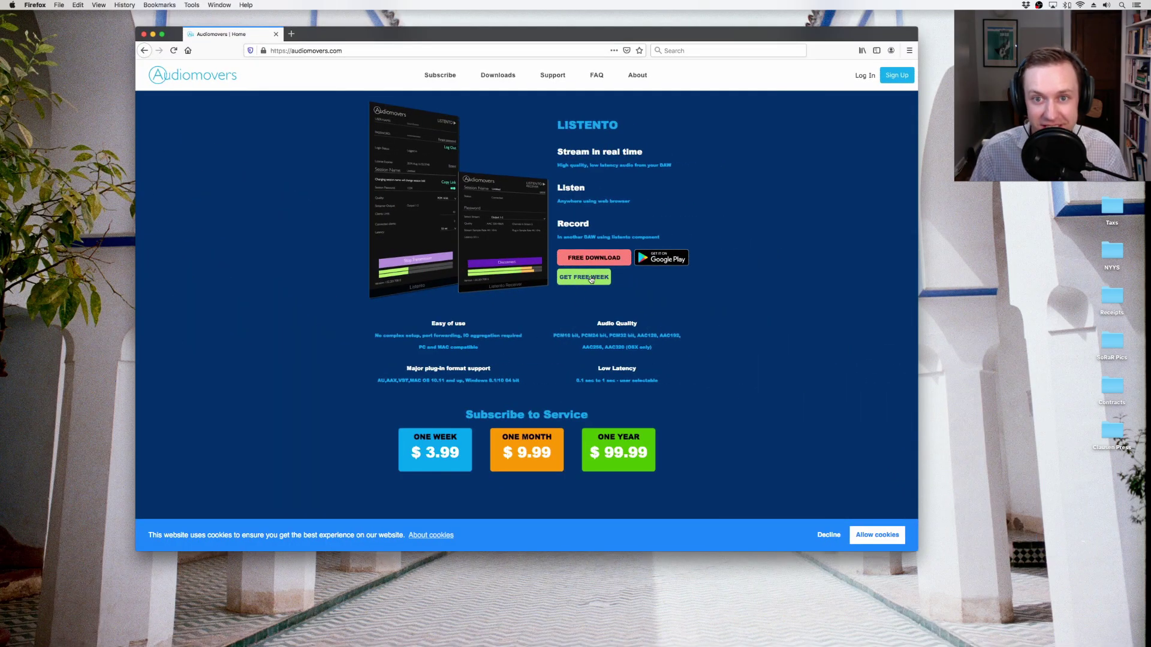
pyautogui.click(594, 258)
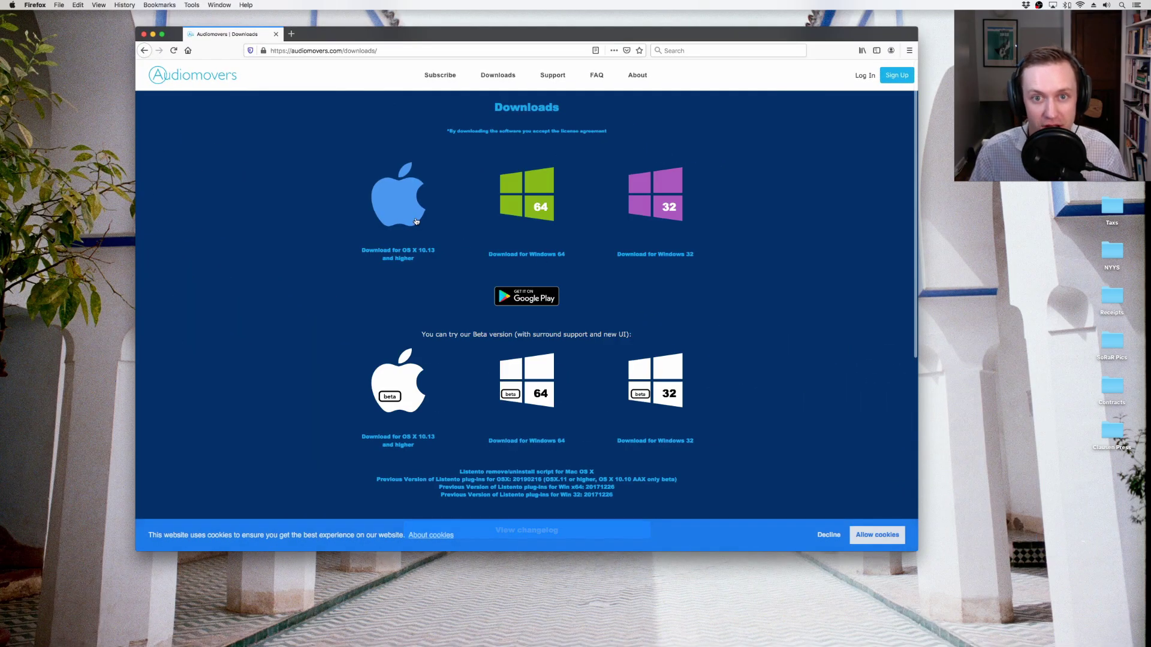
pyautogui.click(414, 217)
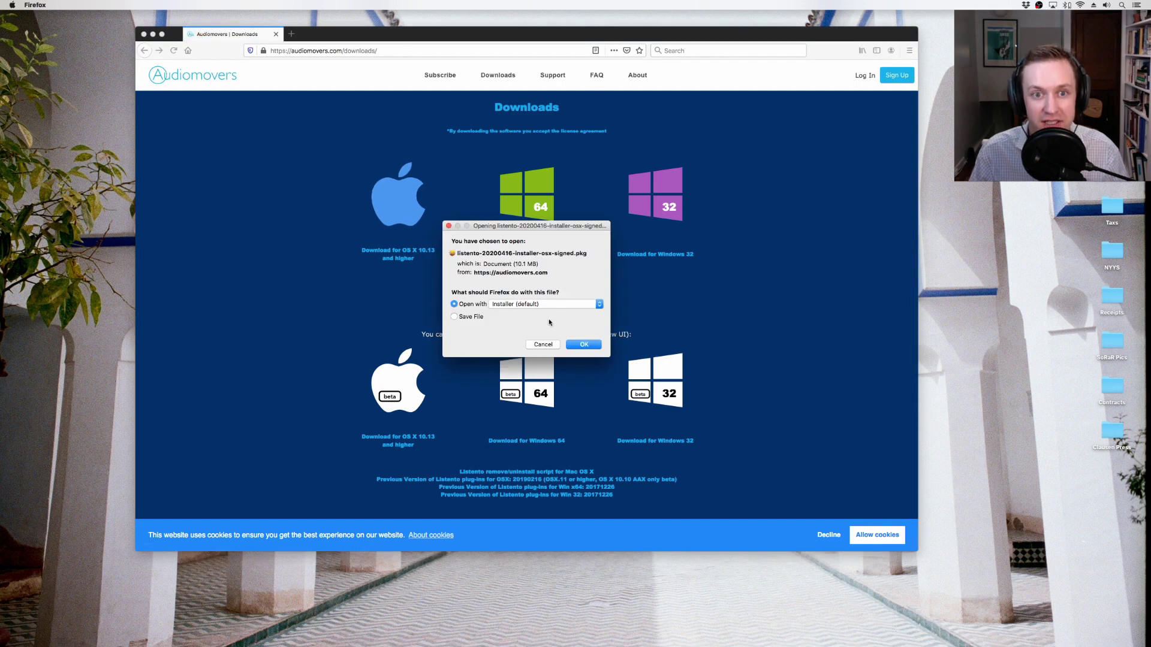
# - Open the downloaded package with Installer and bring up the Audiomovers account sign-up form
pyautogui.click(582, 344)
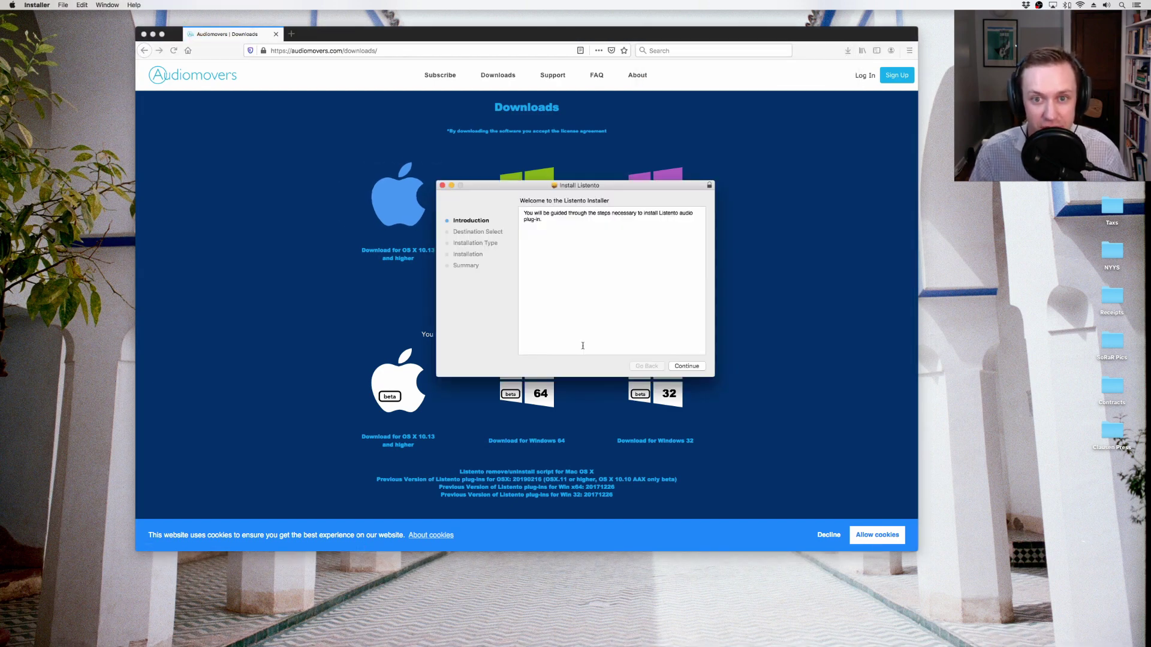
pyautogui.click(906, 94)
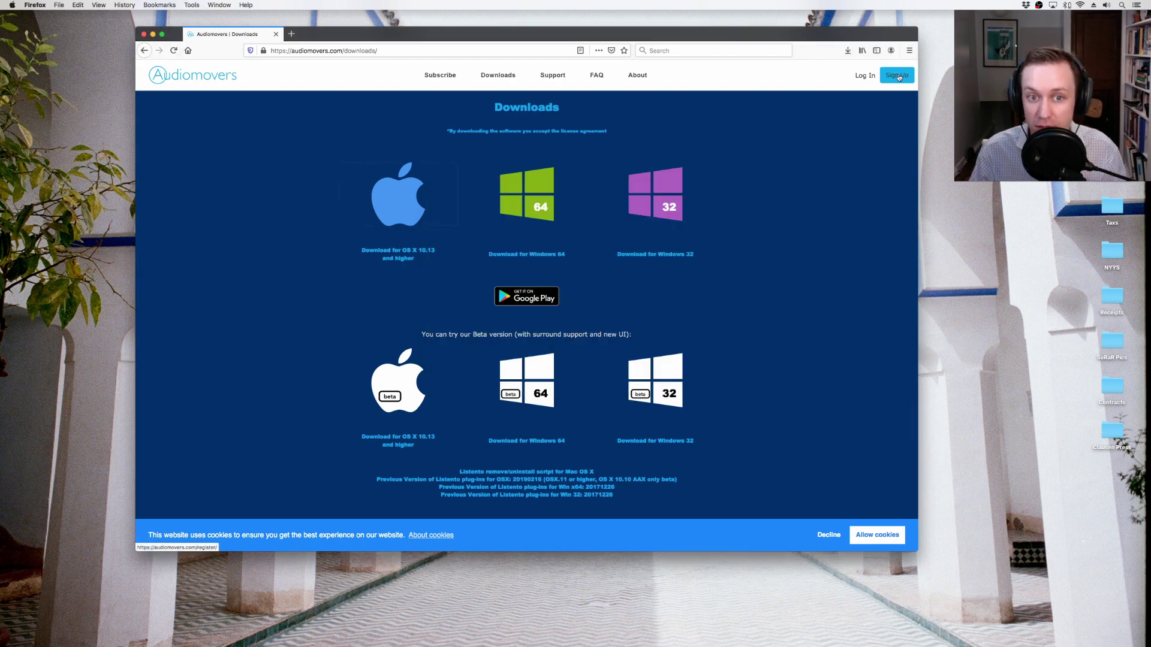
pyautogui.click(897, 77)
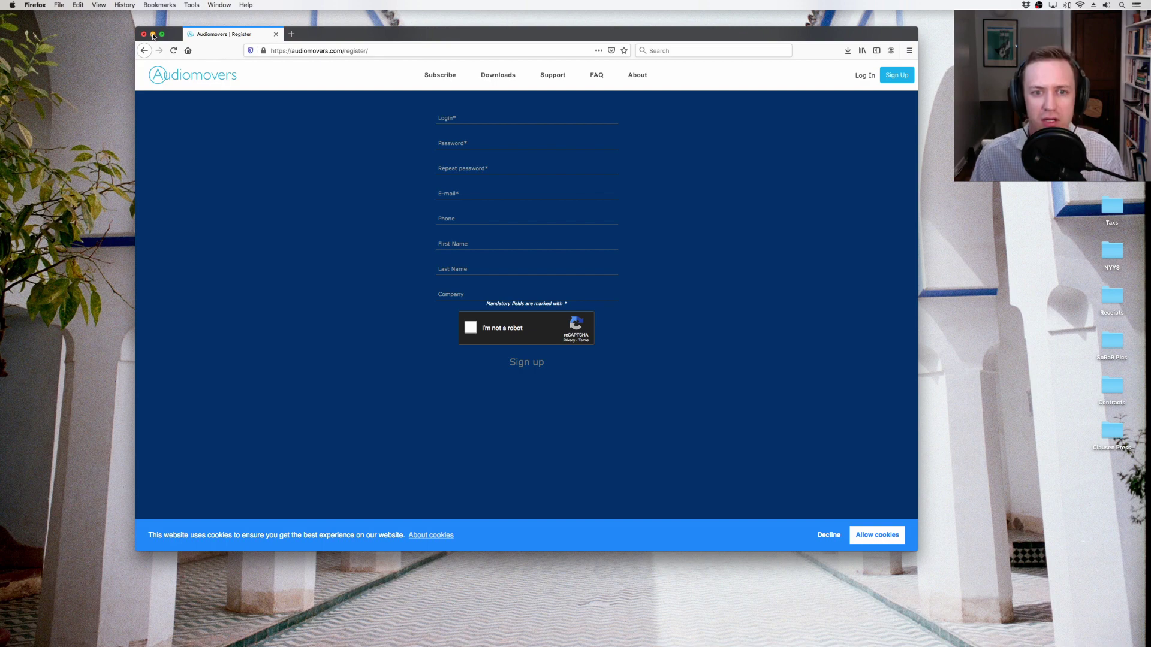
# - Run the Listento installer, authorise it with the account password, and continue past the restart warning
pyautogui.click(153, 35)
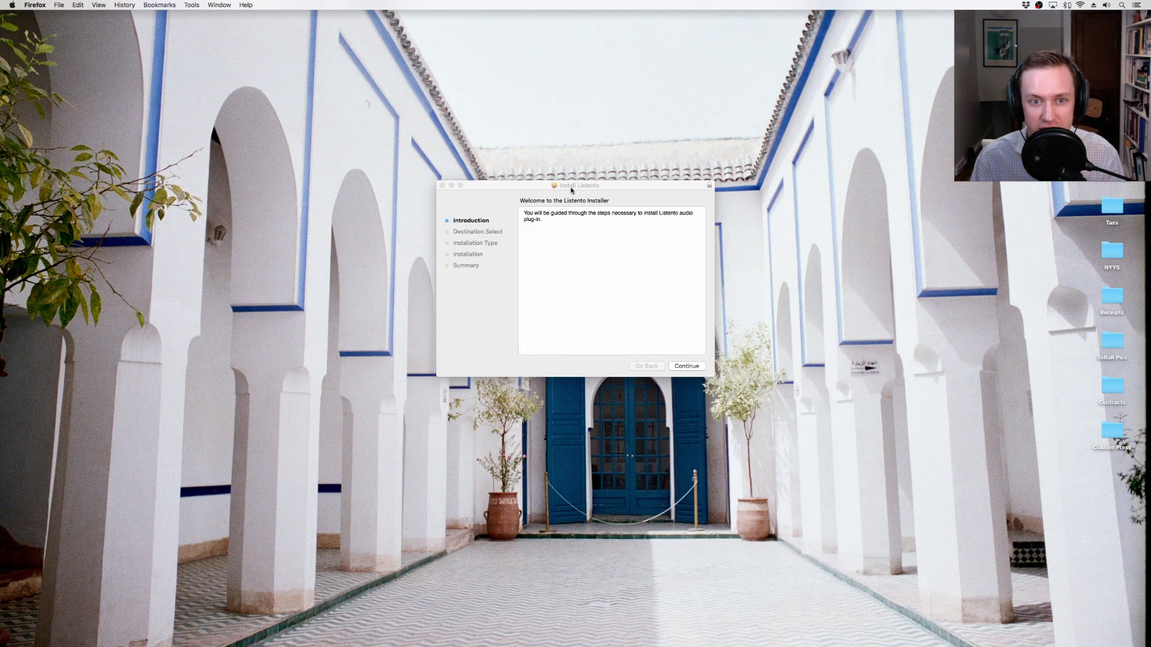
pyautogui.moveTo(583, 197); pyautogui.dragTo(550, 179)
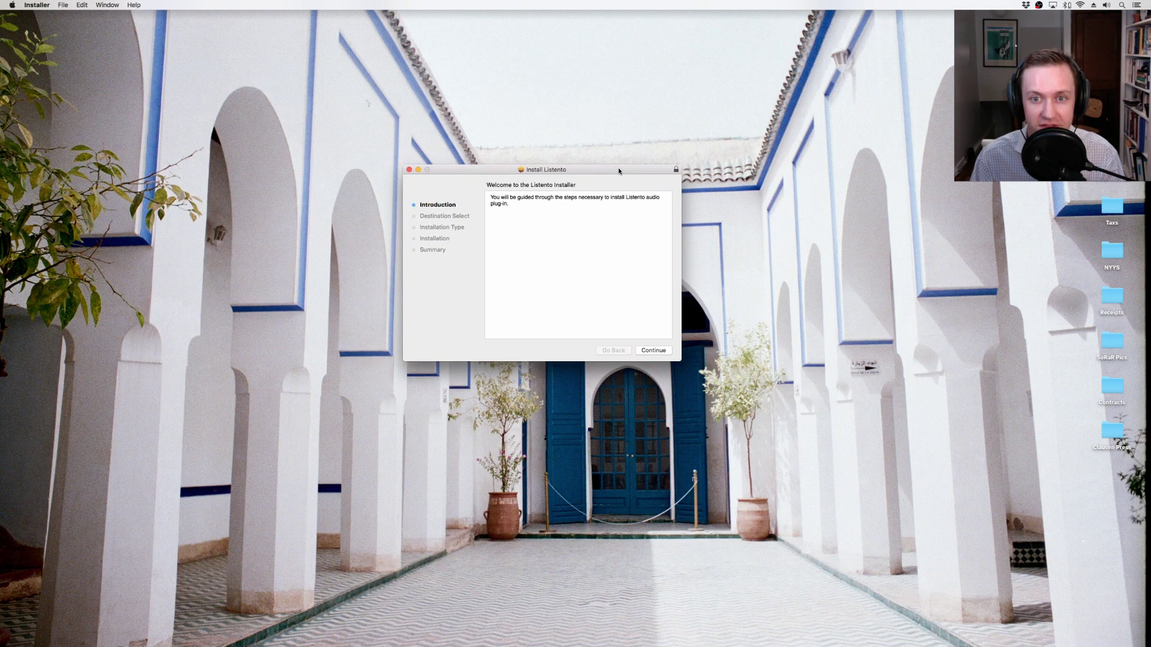
pyautogui.click(661, 353)
pyautogui.click(653, 349)
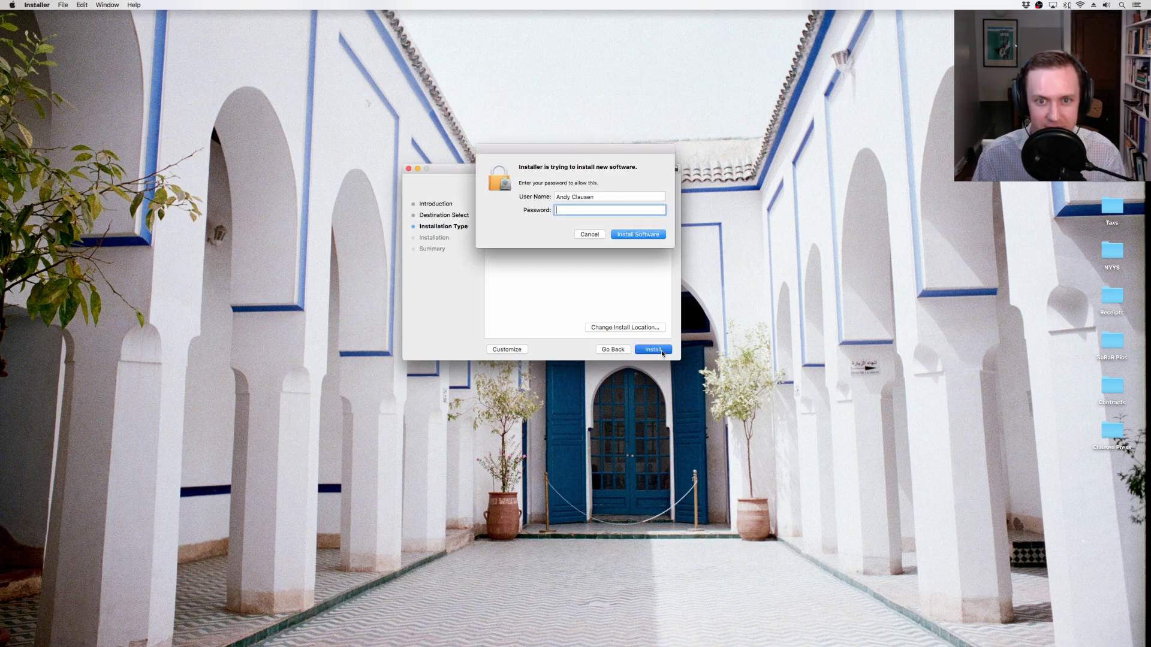
pyautogui.write('****')
pyautogui.click(632, 234)
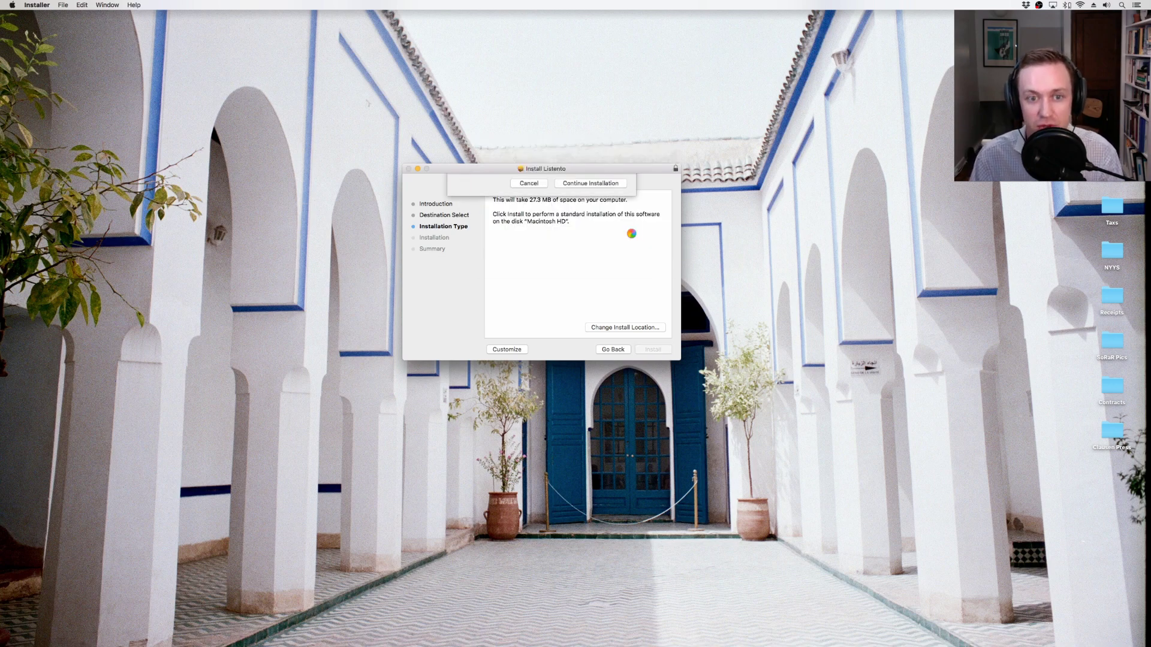
pyautogui.click(567, 220)
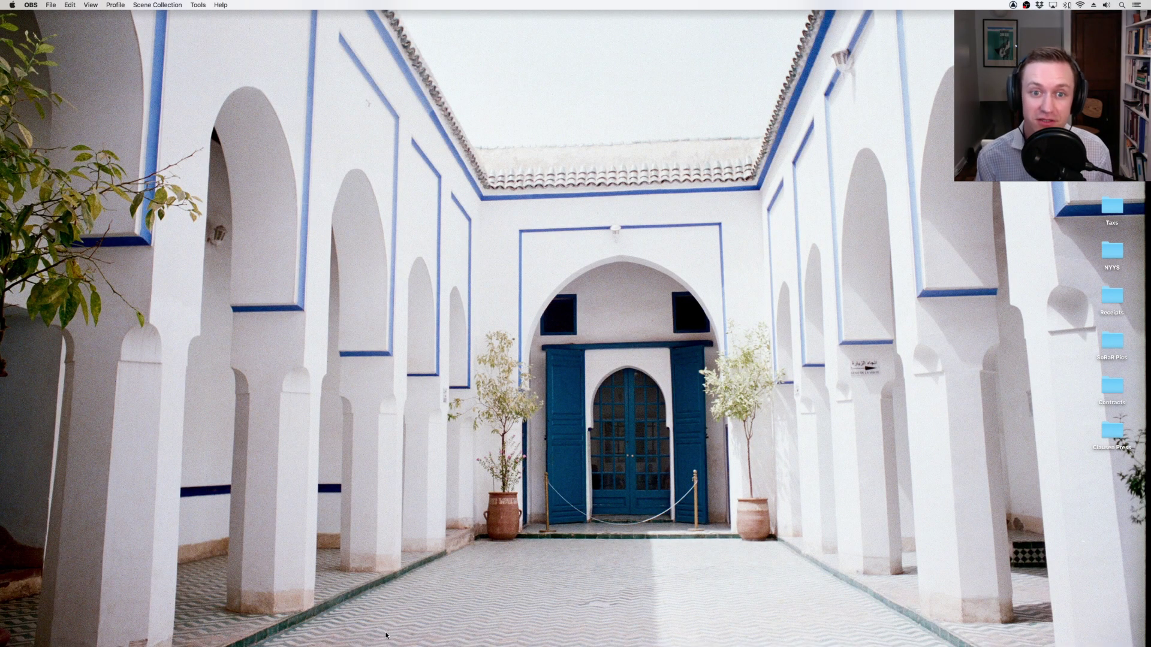
# - Check the Ensemble's input routing in Apogee Maestro 2, then launch GarageBand
pyautogui.click(298, 637)
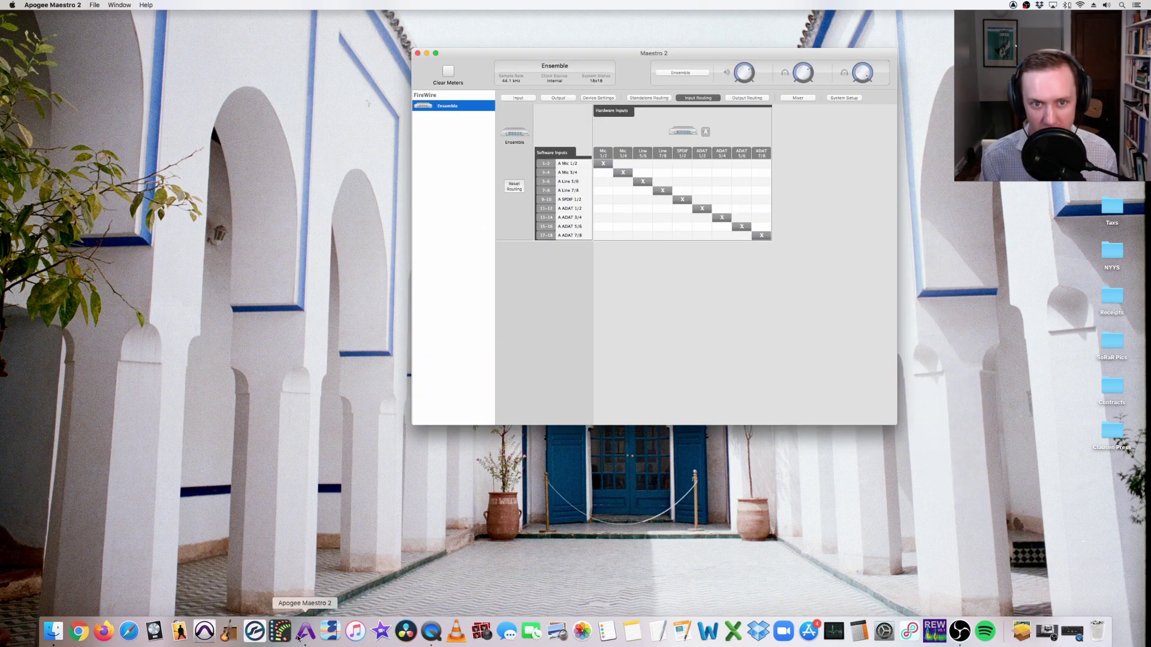
pyautogui.click(232, 637)
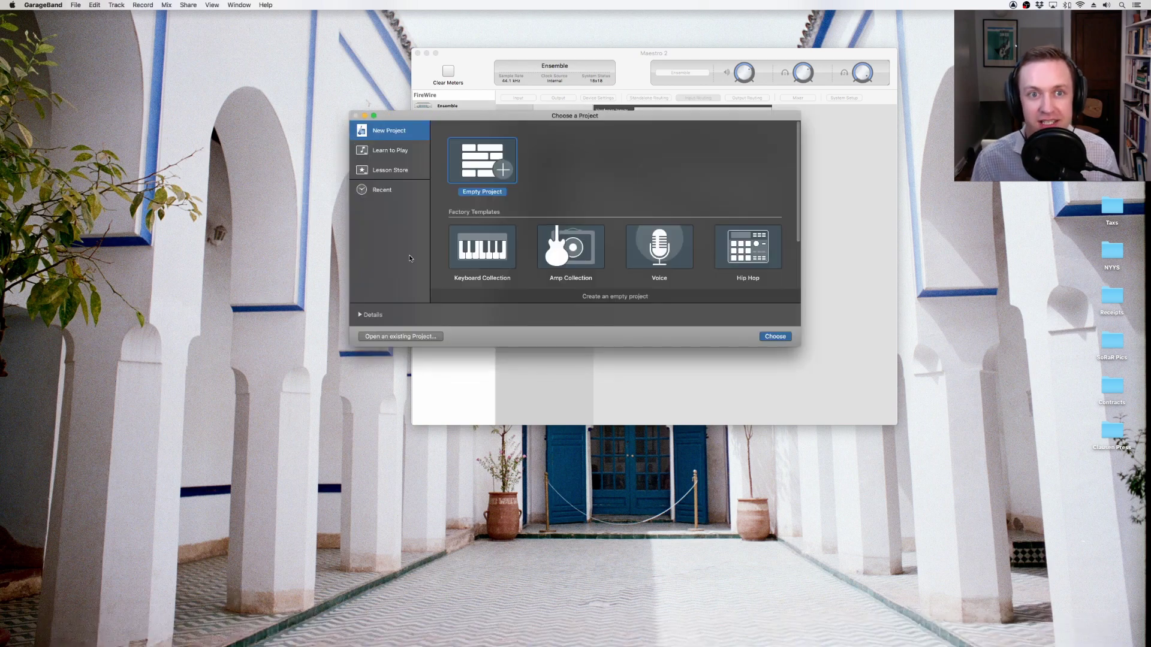
# - Create an Empty Project with one microphone audio track, Audio 1, keeping Input 1
pyautogui.doubleClick(468, 171)
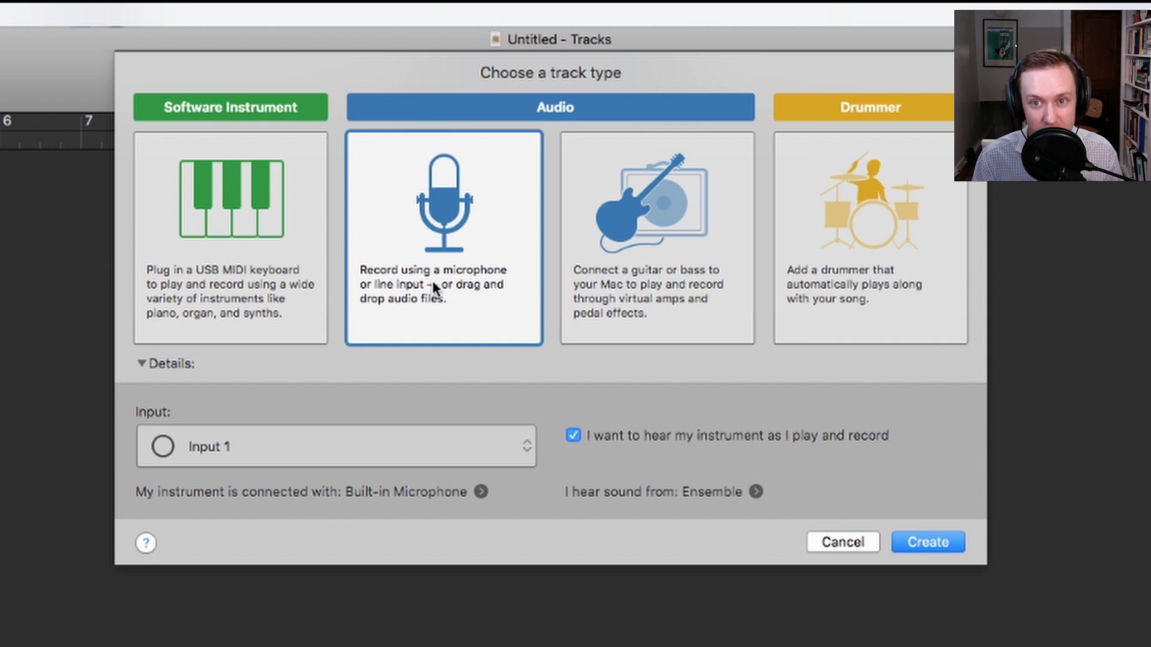
pyautogui.click(401, 444)
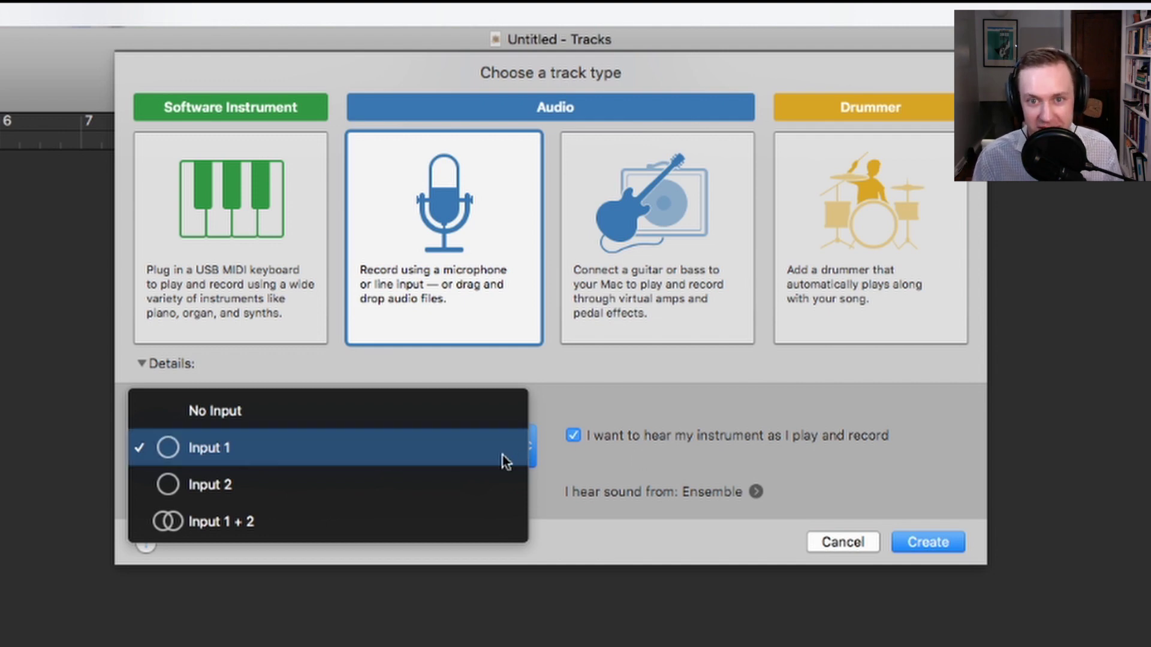
pyautogui.click(676, 476)
pyautogui.click(920, 541)
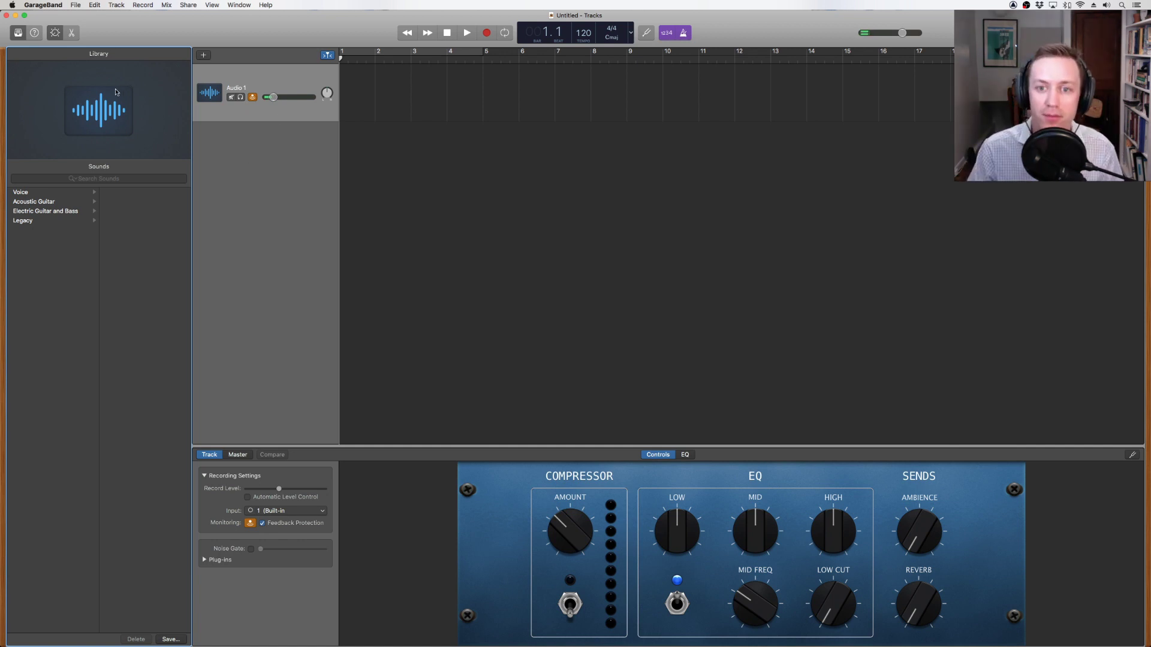
# - Set the Input Device to Ensemble in GarageBand's Audio/MIDI preferences
pyautogui.click(48, 6)
pyautogui.click(47, 30)
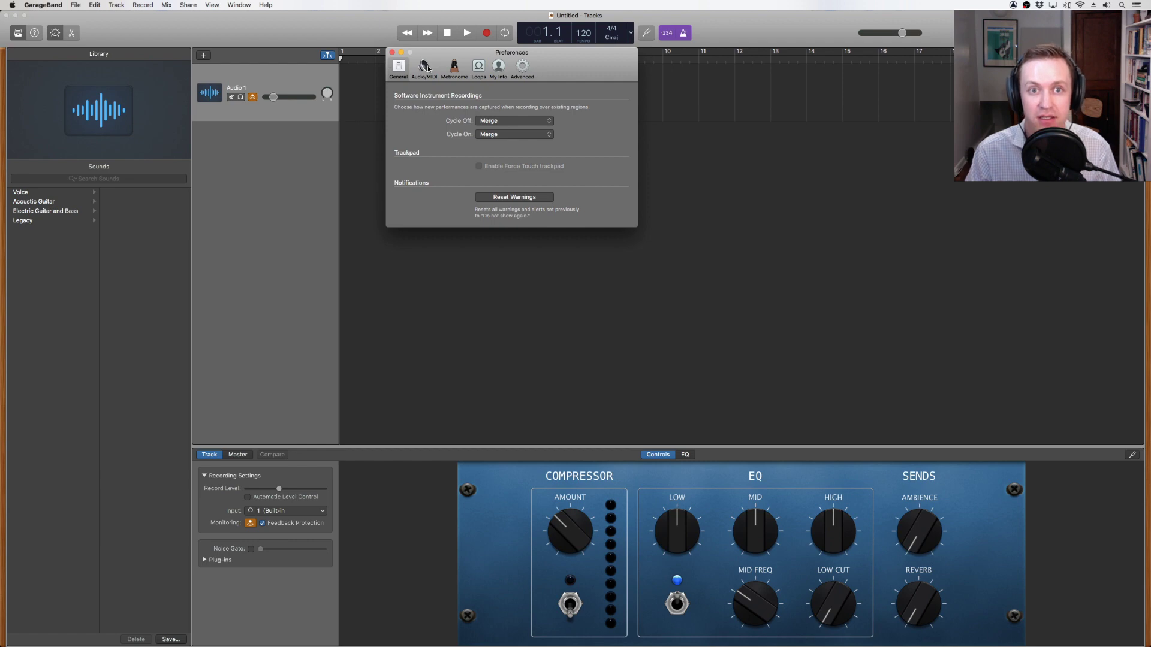
pyautogui.click(425, 67)
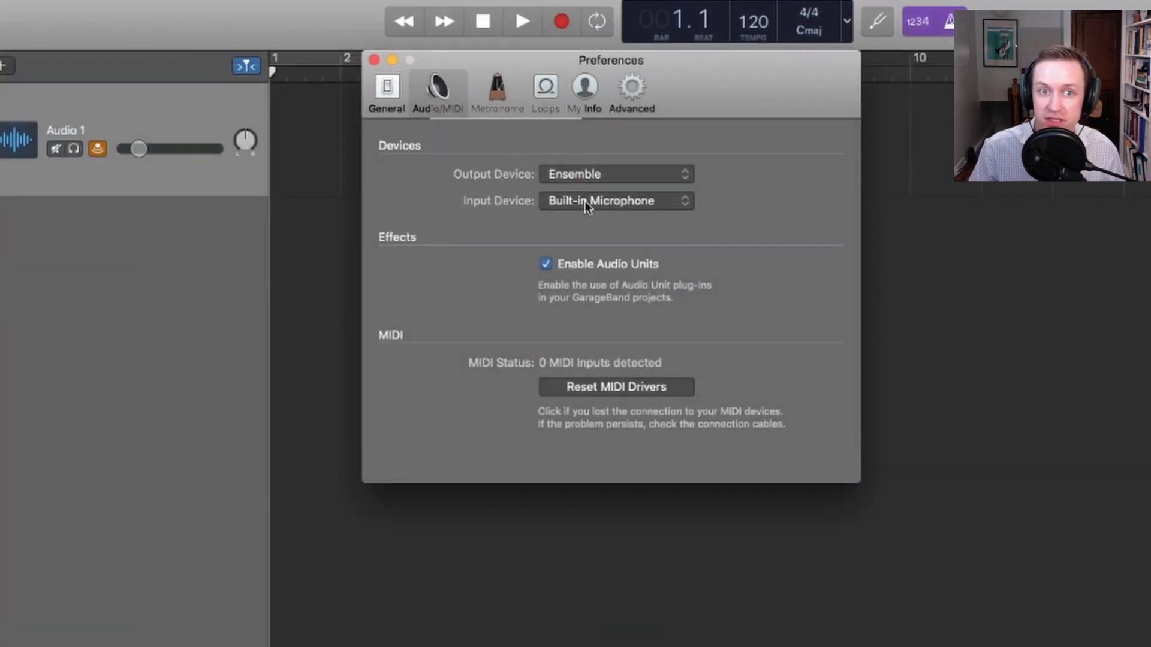
pyautogui.click(584, 200)
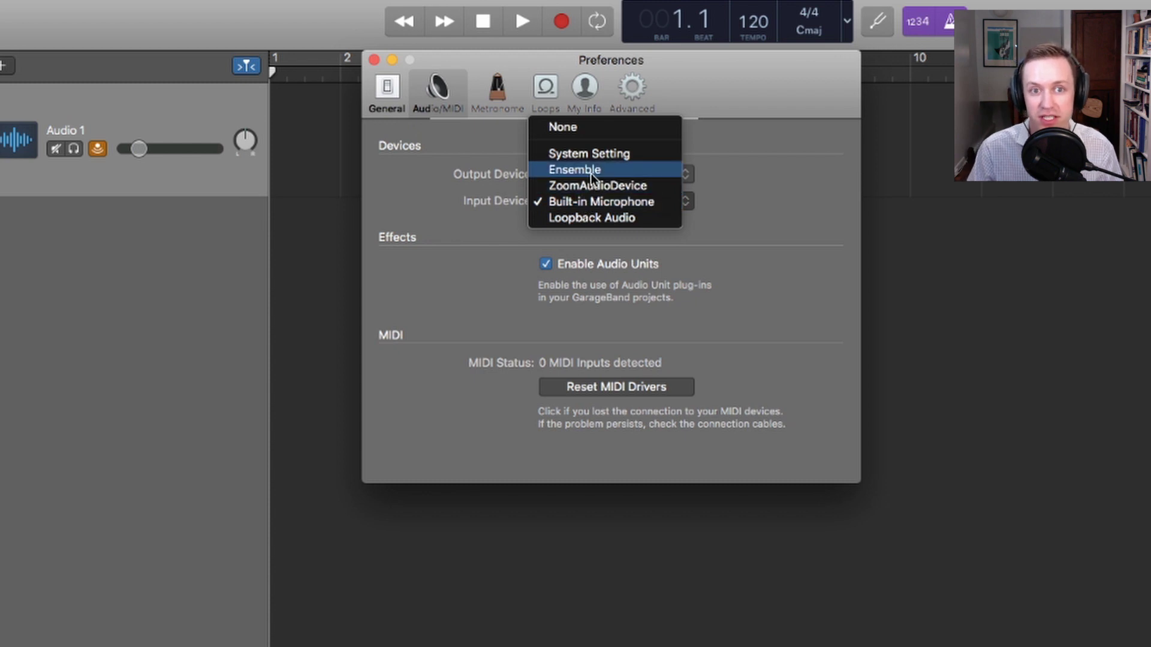
pyautogui.click(591, 173)
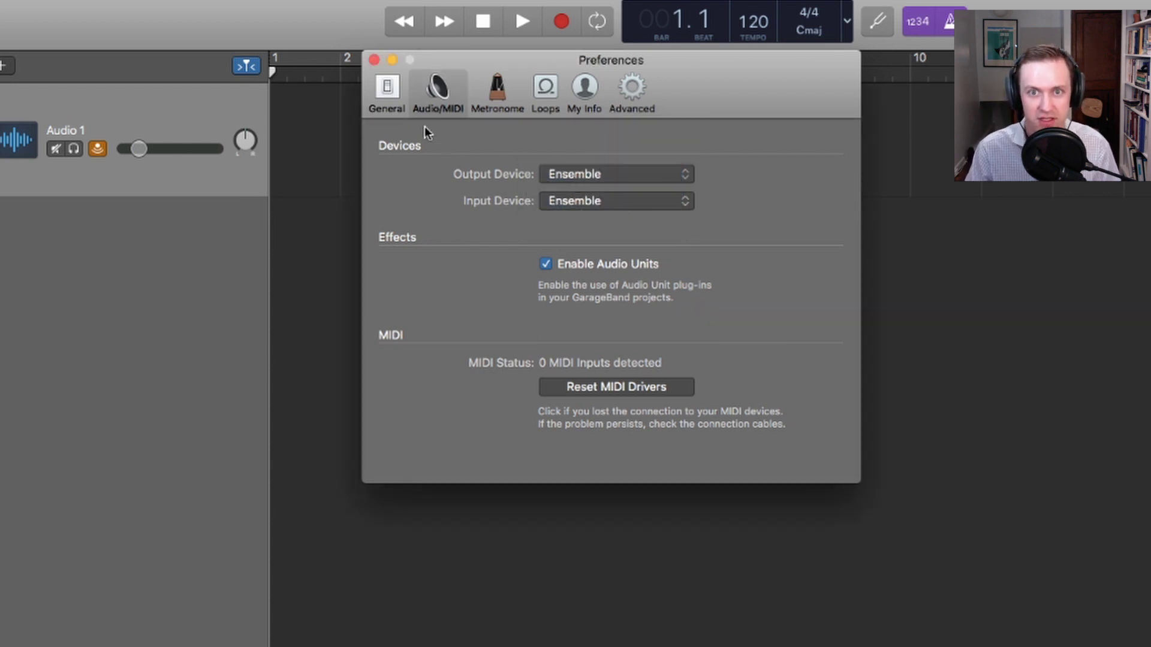
pyautogui.click(372, 60)
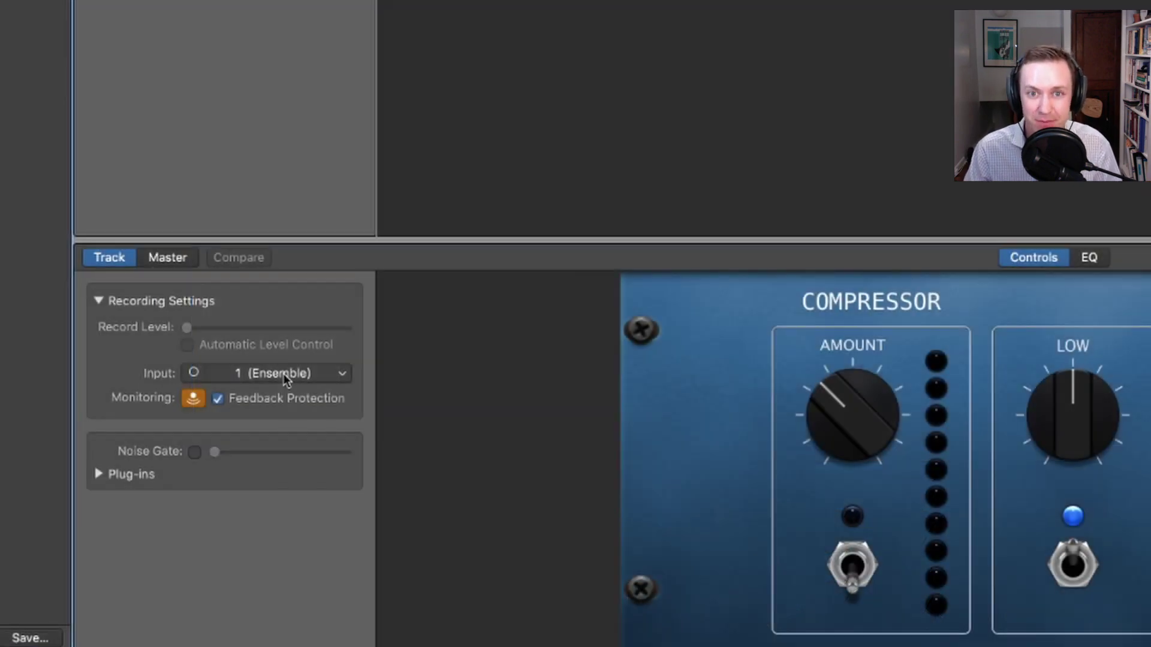
# - Choose 5 (Ensemble) as the Audio 1 track input in Recording Settings
pyautogui.click(97, 301)
pyautogui.click(97, 302)
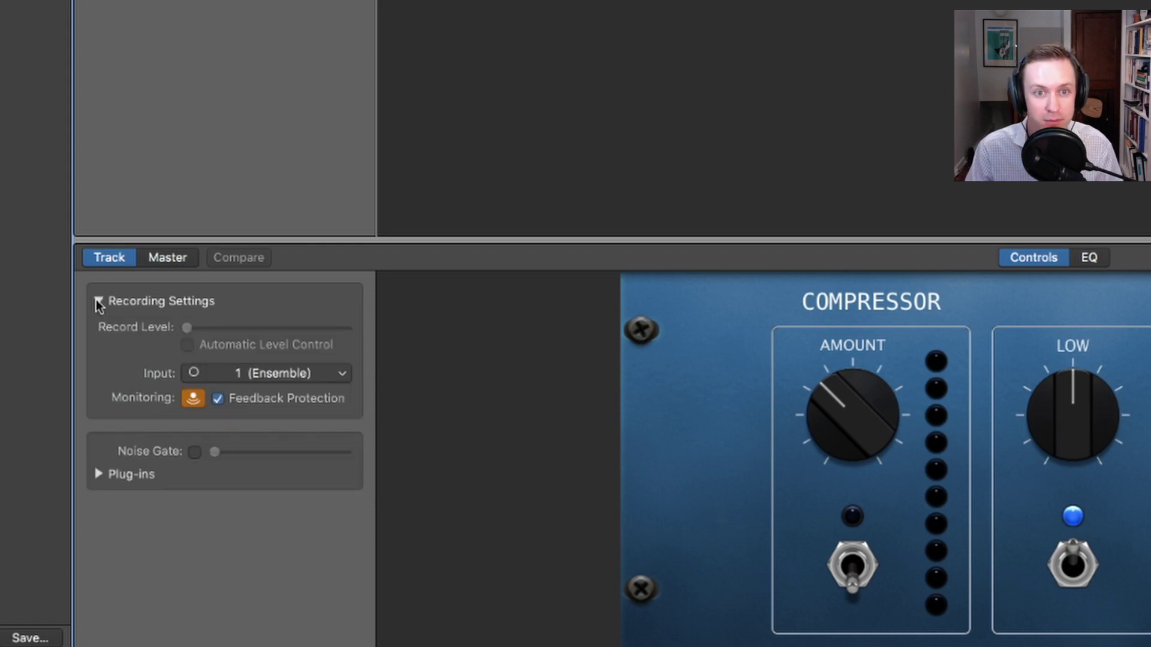
pyautogui.click(280, 371)
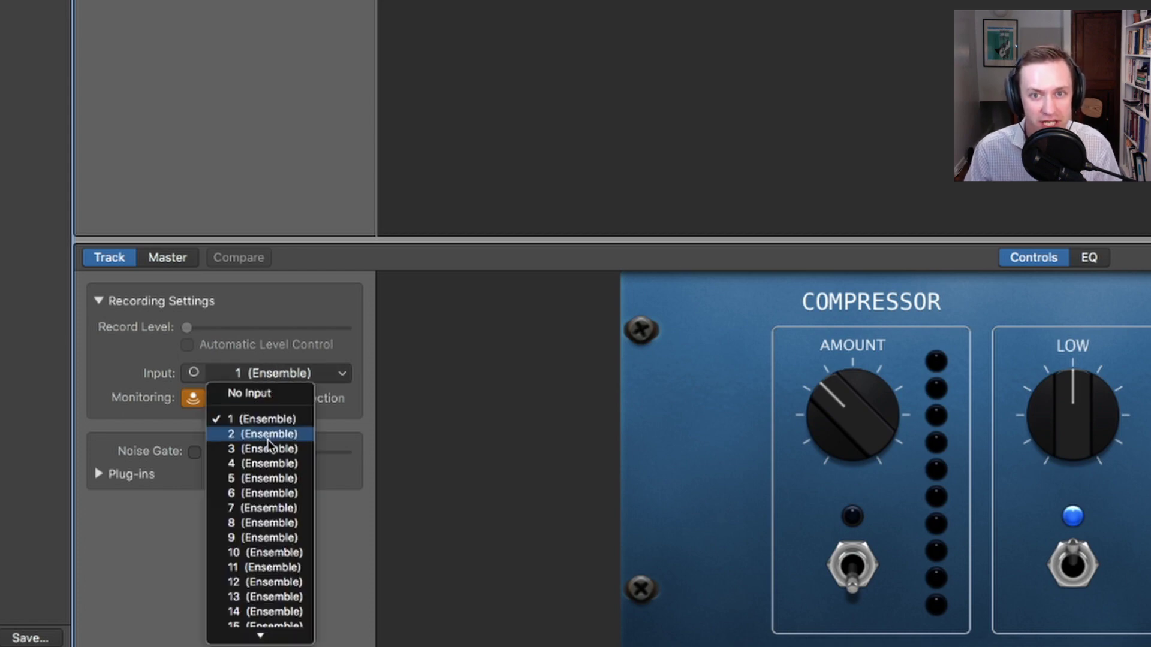
pyautogui.click(255, 479)
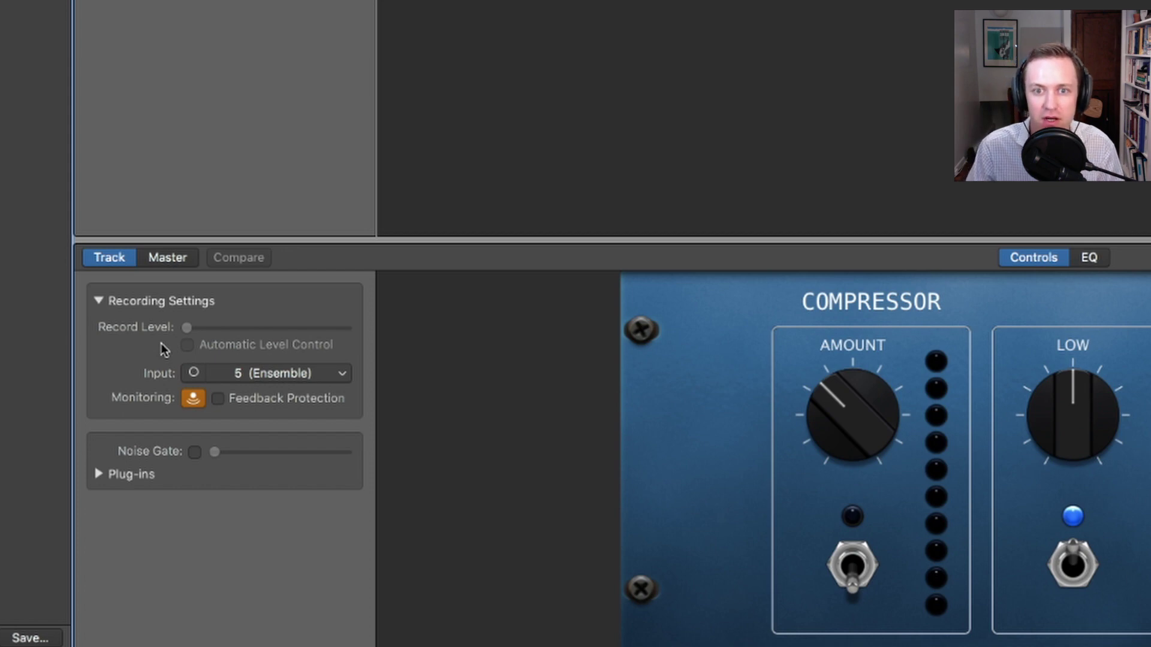
# - Toggle the input format between stereo 5-6 and mono, ending on mono input 5
pyautogui.click(193, 373)
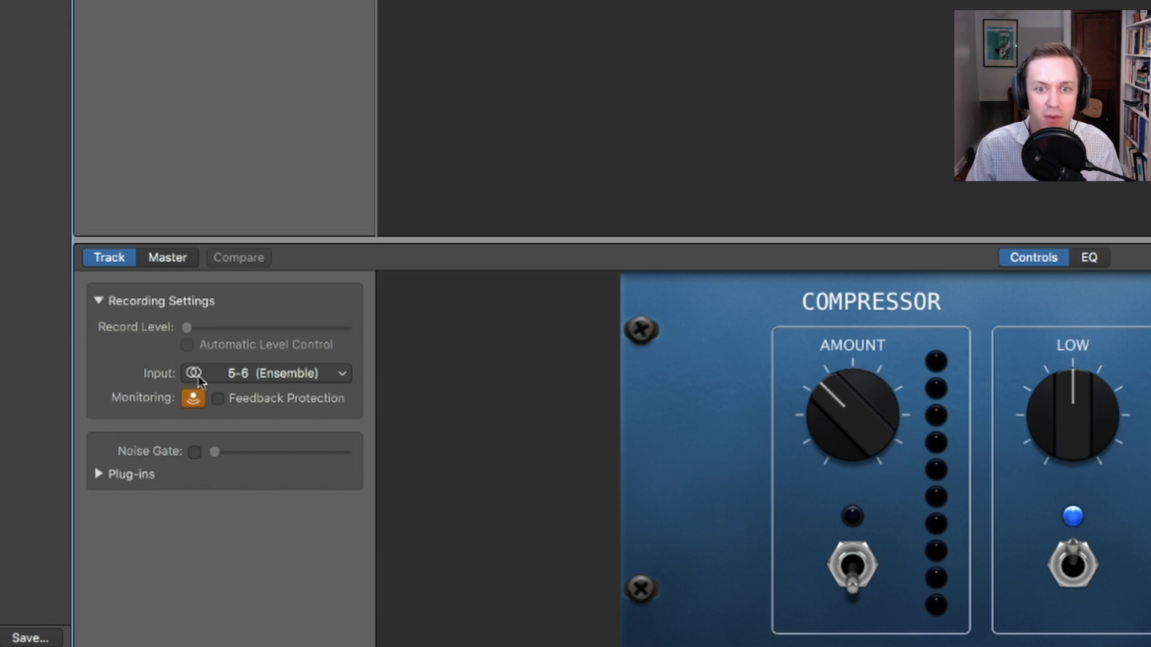
pyautogui.click(192, 374)
pyautogui.click(193, 373)
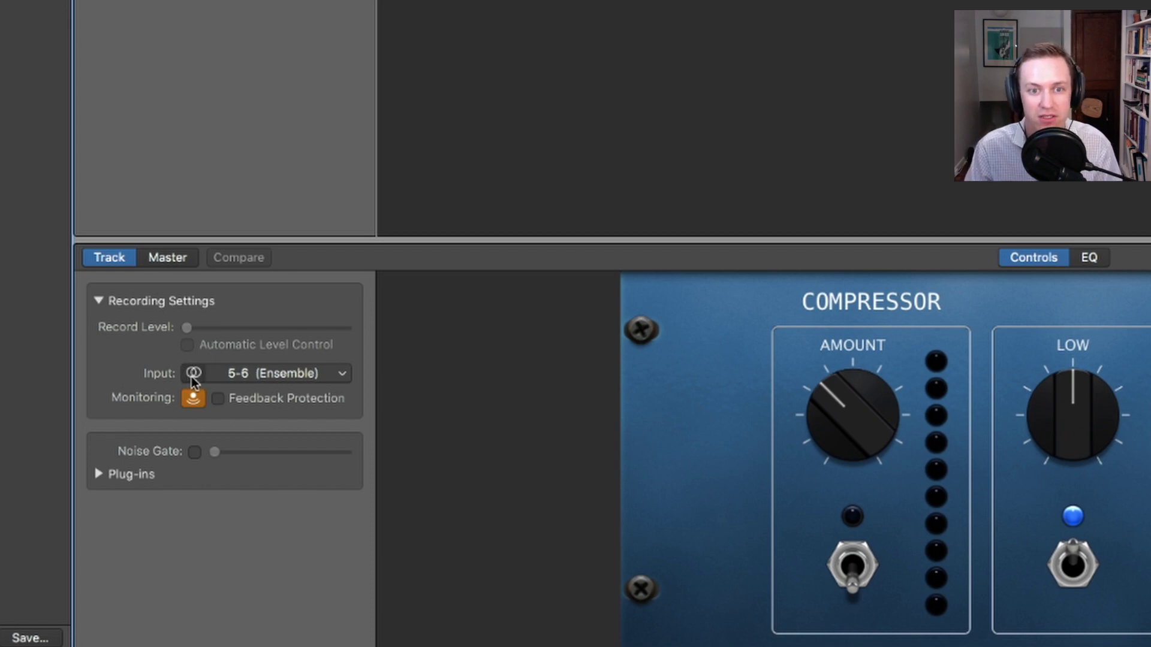
pyautogui.click(193, 374)
pyautogui.click(193, 373)
pyautogui.click(193, 373)
pyautogui.click(193, 374)
pyautogui.click(193, 373)
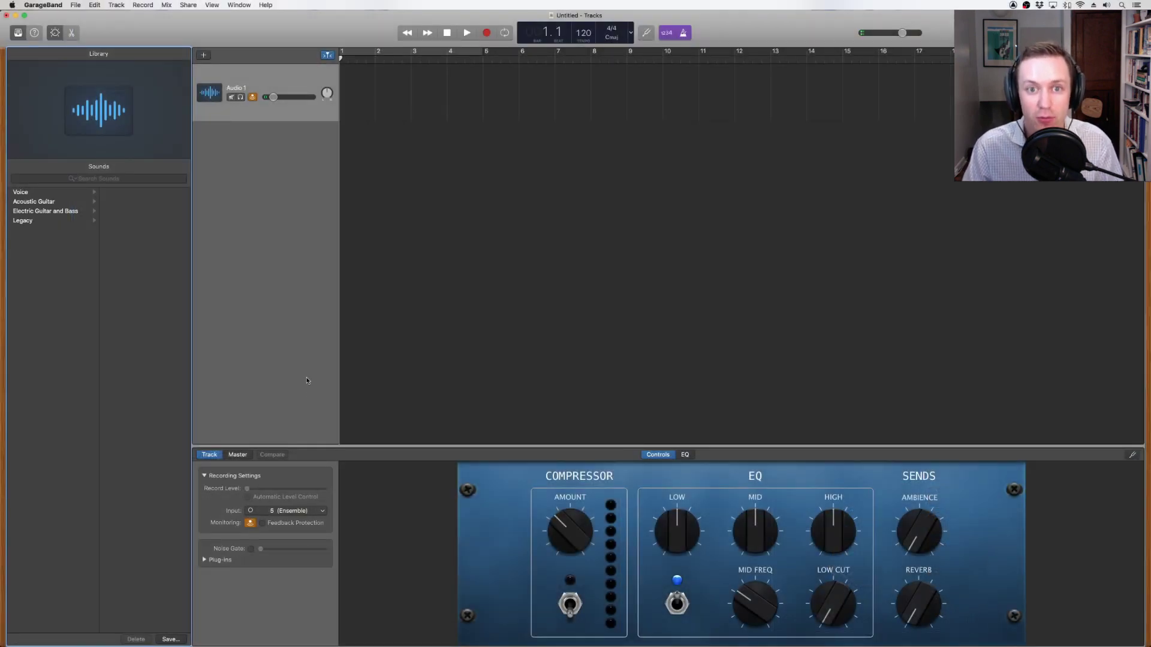
# - Drag the Audio 1 volume slider up to about -15.6 dB
pyautogui.moveTo(273, 96); pyautogui.dragTo(295, 97)
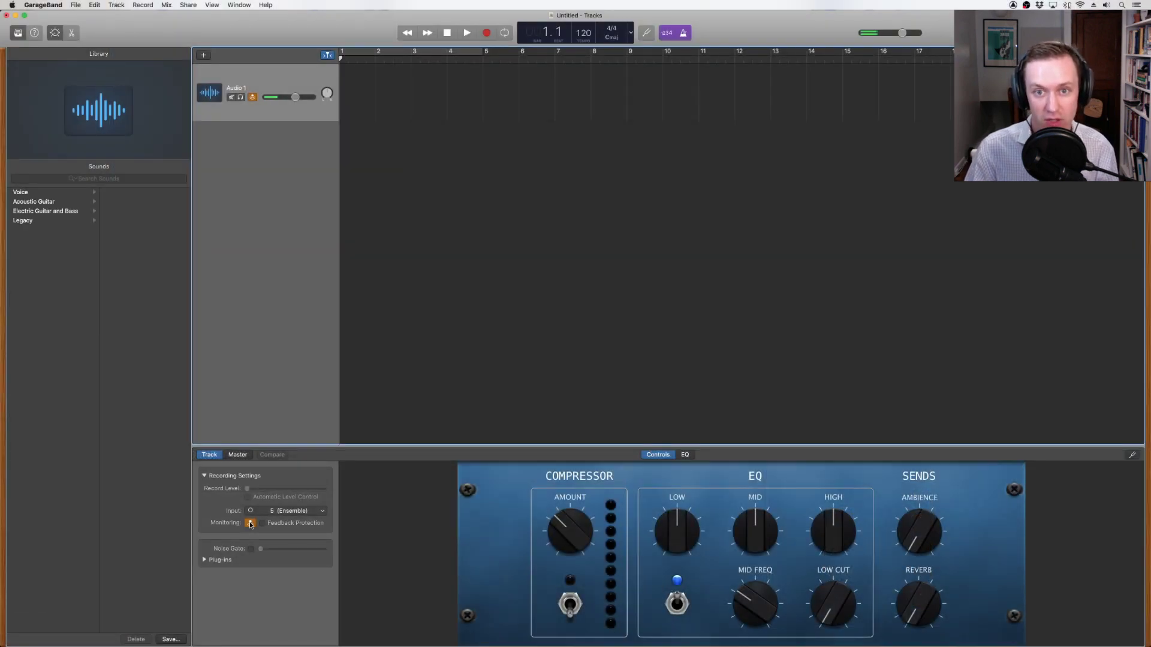
pyautogui.click(250, 524)
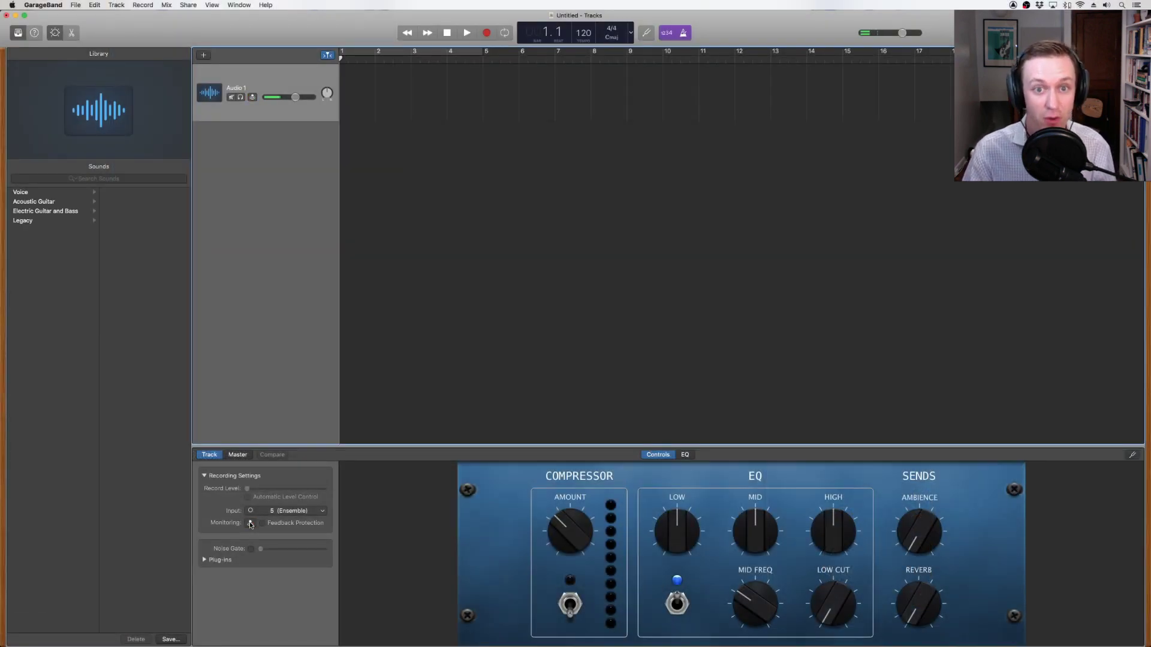
pyautogui.click(250, 523)
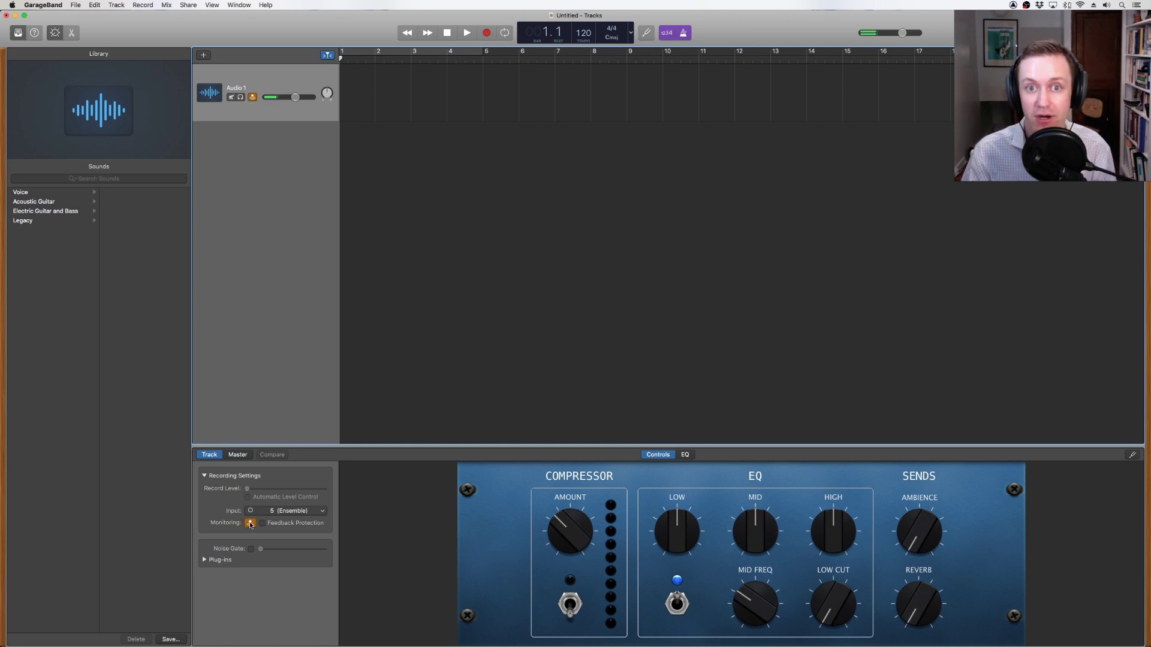
pyautogui.click(252, 97)
pyautogui.click(253, 97)
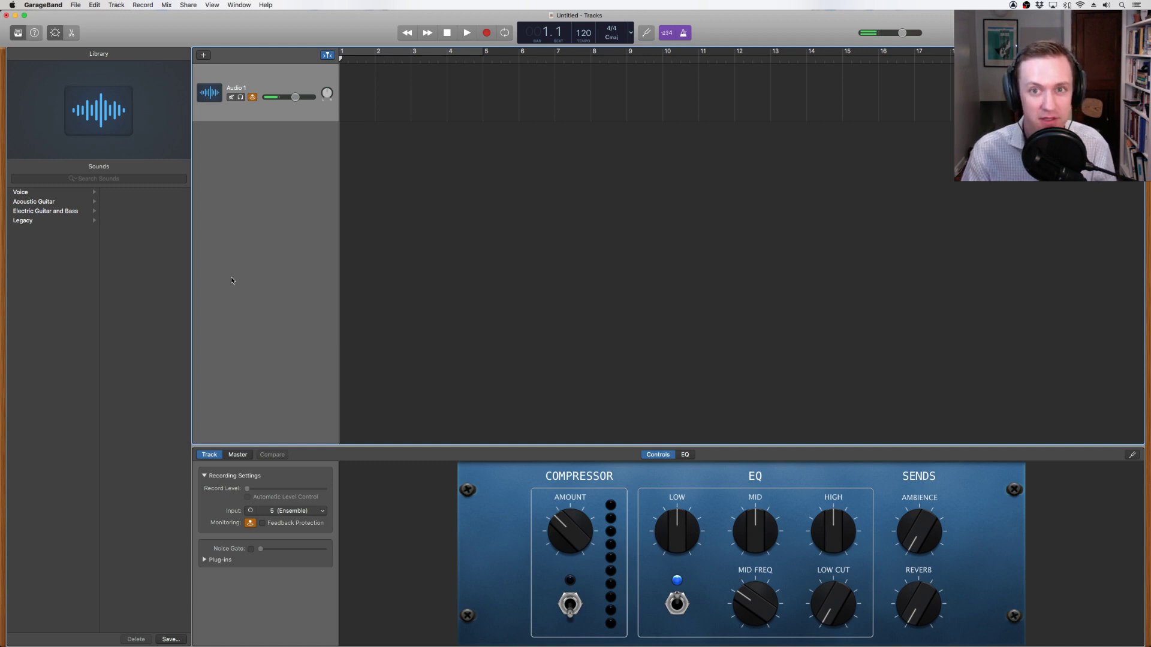
pyautogui.click(250, 523)
pyautogui.click(250, 522)
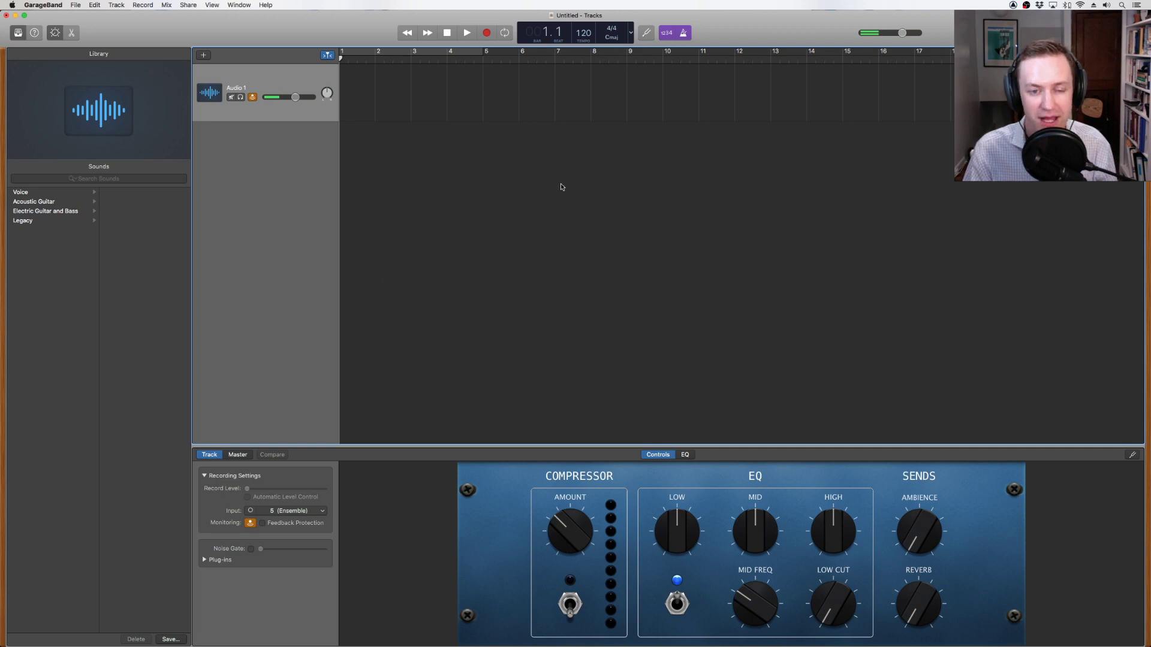
# - Set master volume to -5.7 dB and insert Audio Units > Audiomovers > Listento on Audio 1
pyautogui.moveTo(906, 31); pyautogui.dragTo(742, 41)
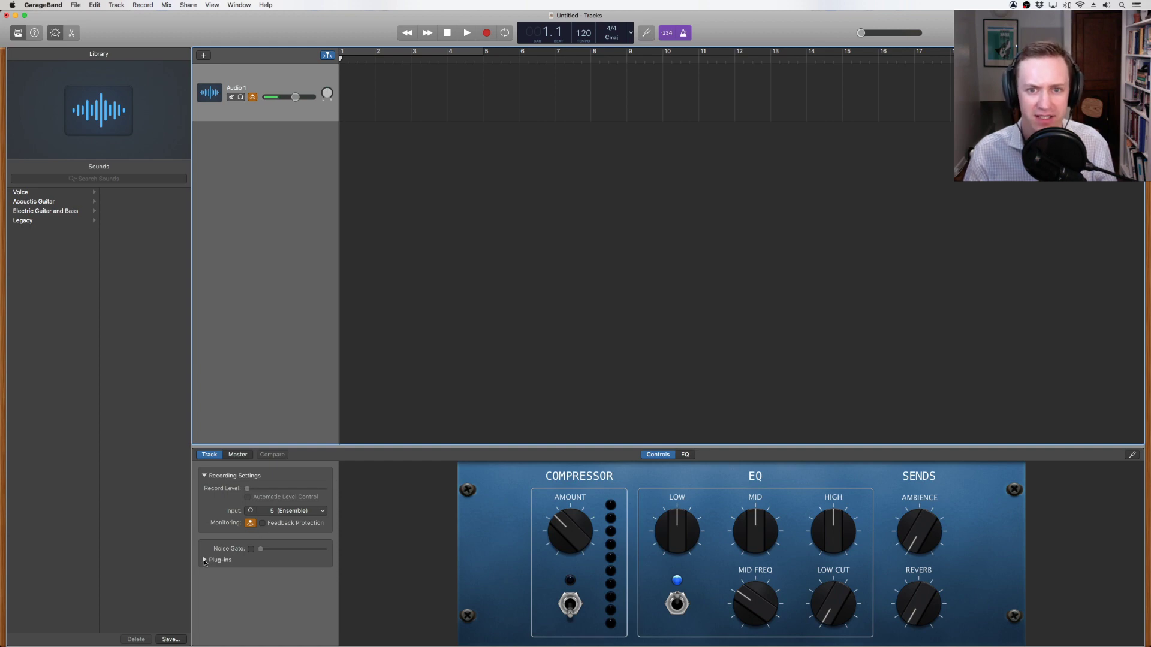
pyautogui.click(205, 560)
pyautogui.scroll(-1, 237, 585)
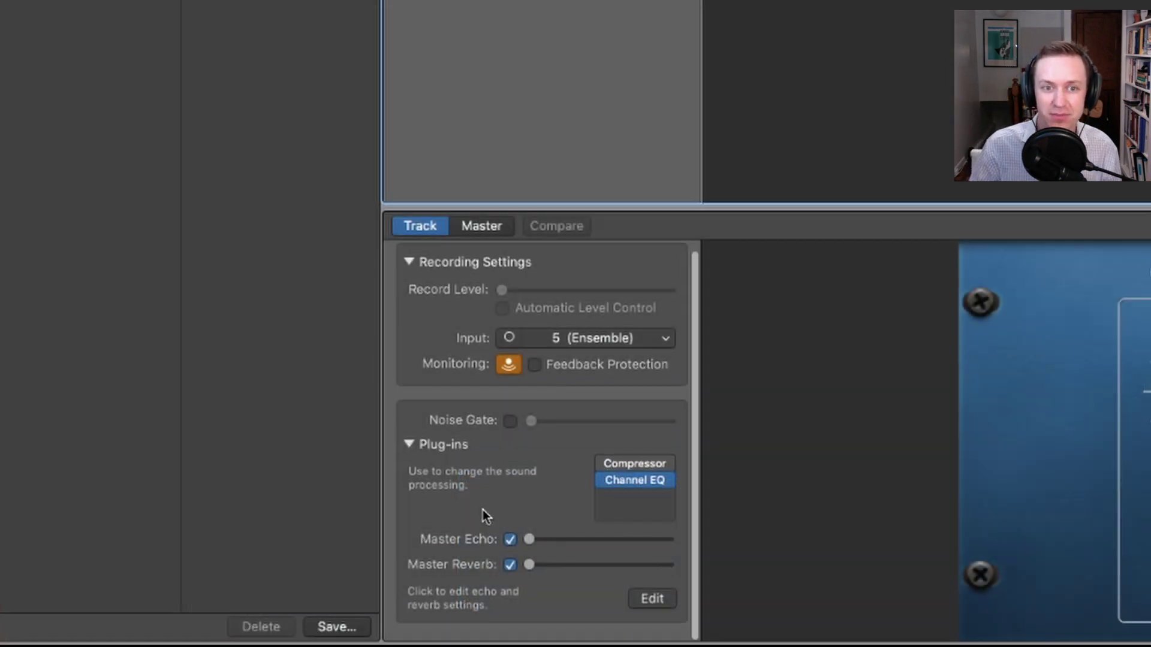
pyautogui.click(610, 505)
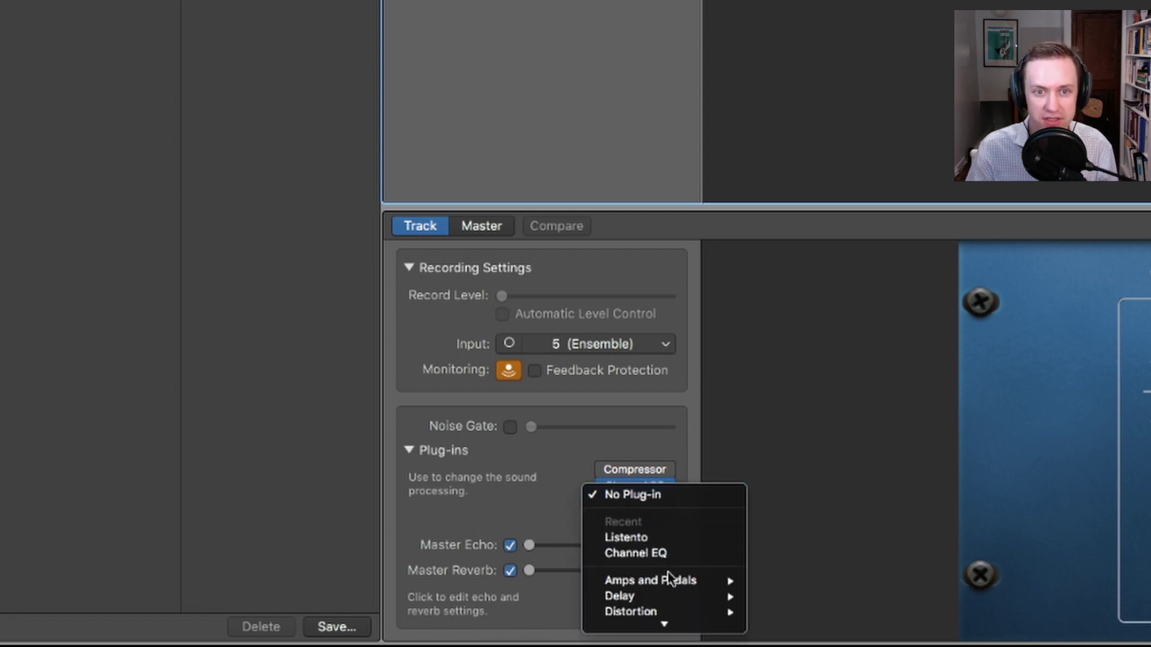
pyautogui.moveTo(673, 623)
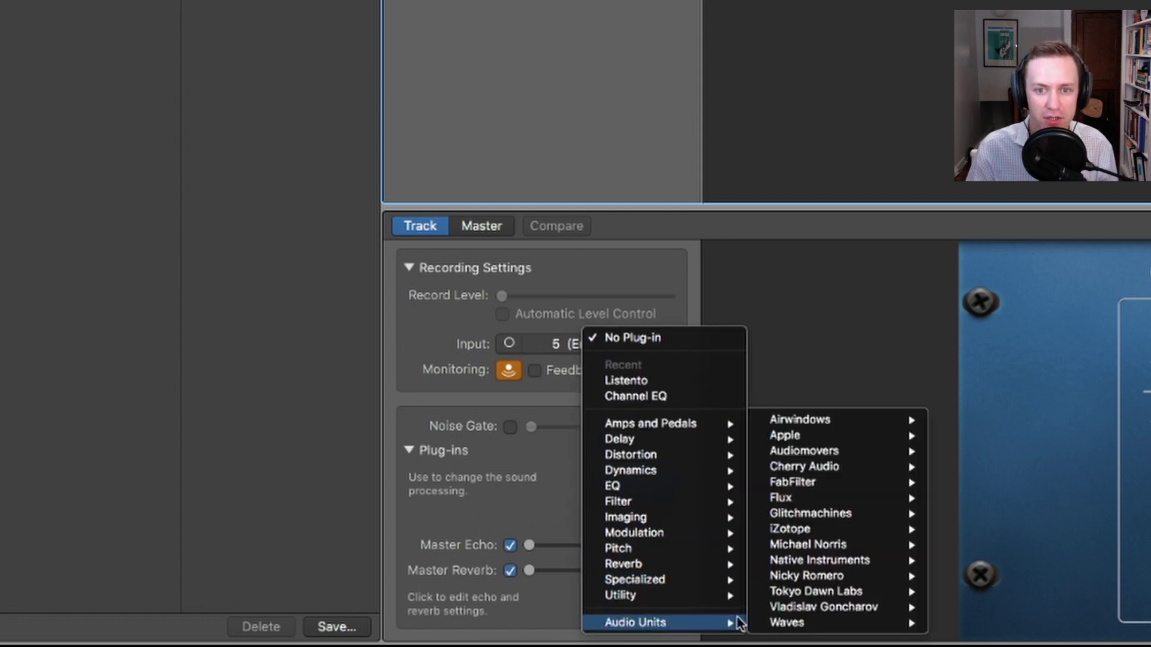
pyautogui.moveTo(843, 457)
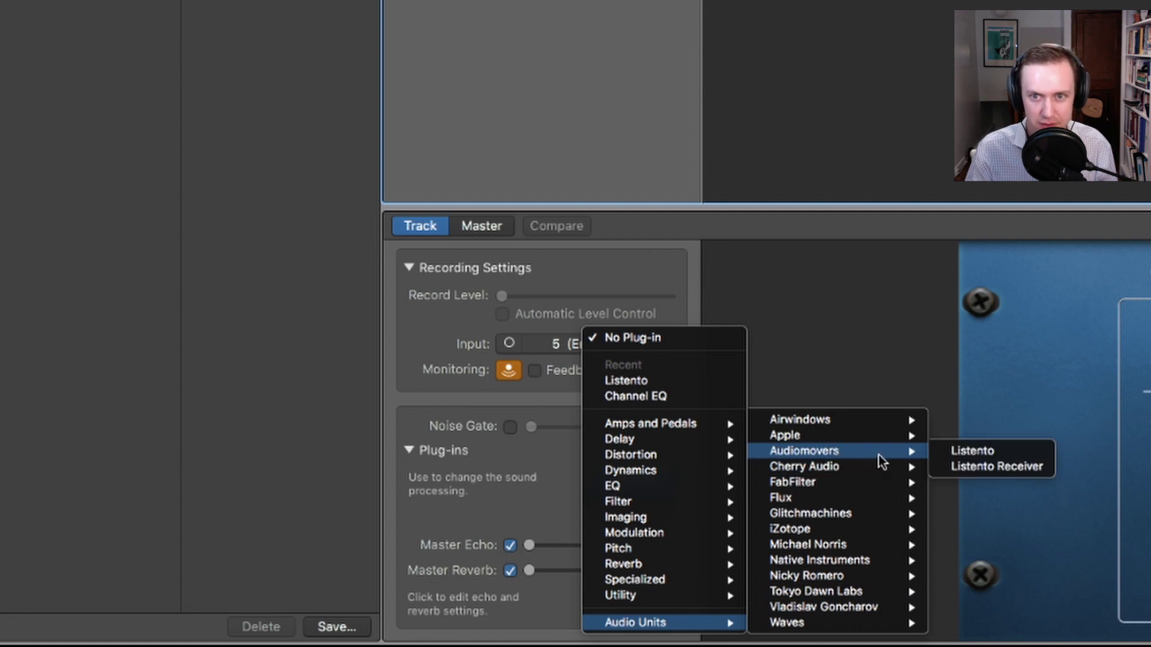
pyautogui.click(966, 452)
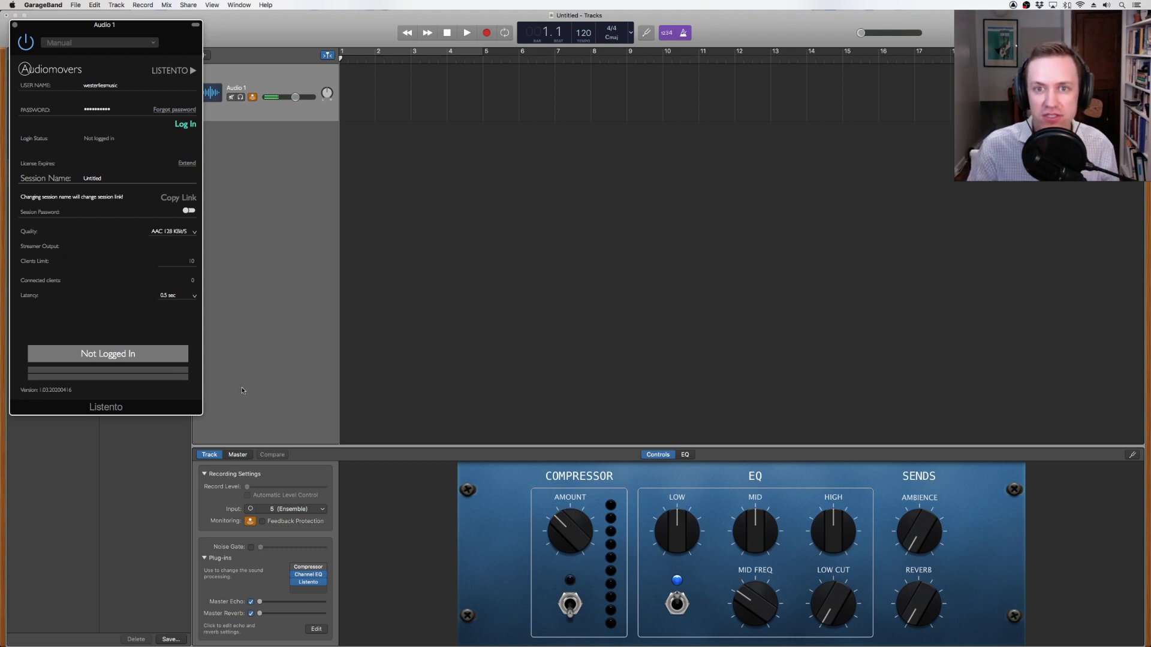
pyautogui.moveTo(139, 30); pyautogui.dragTo(630, 65)
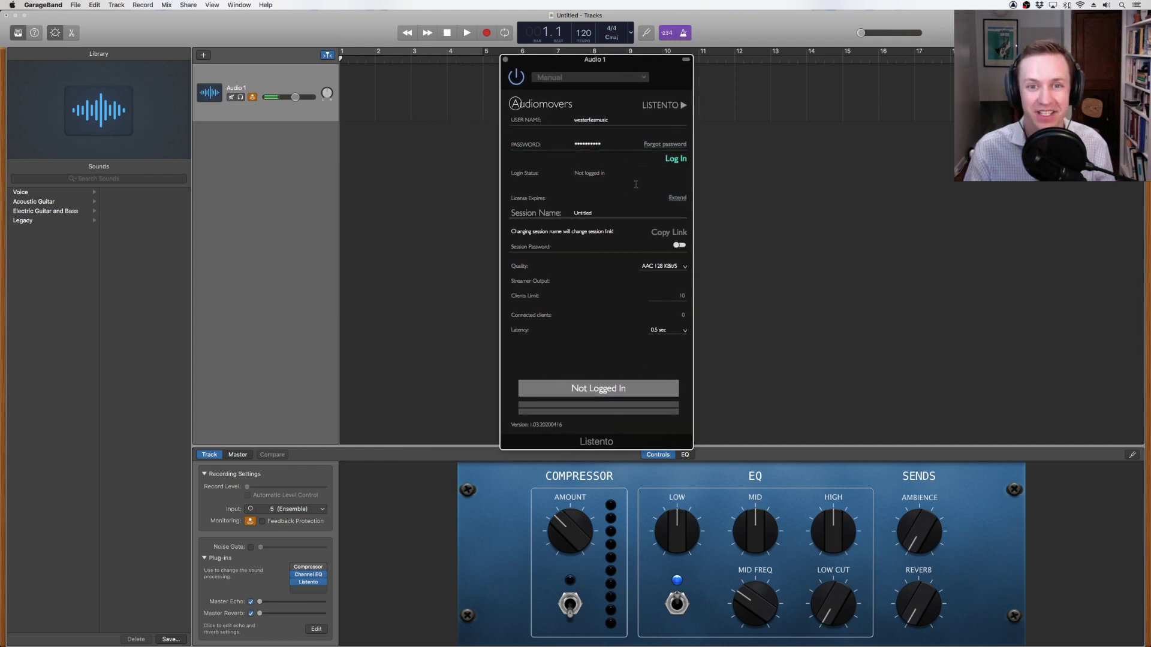
# - Log Listento into the Audiomovers account and type a new session name replacing Untitled
pyautogui.click(676, 159)
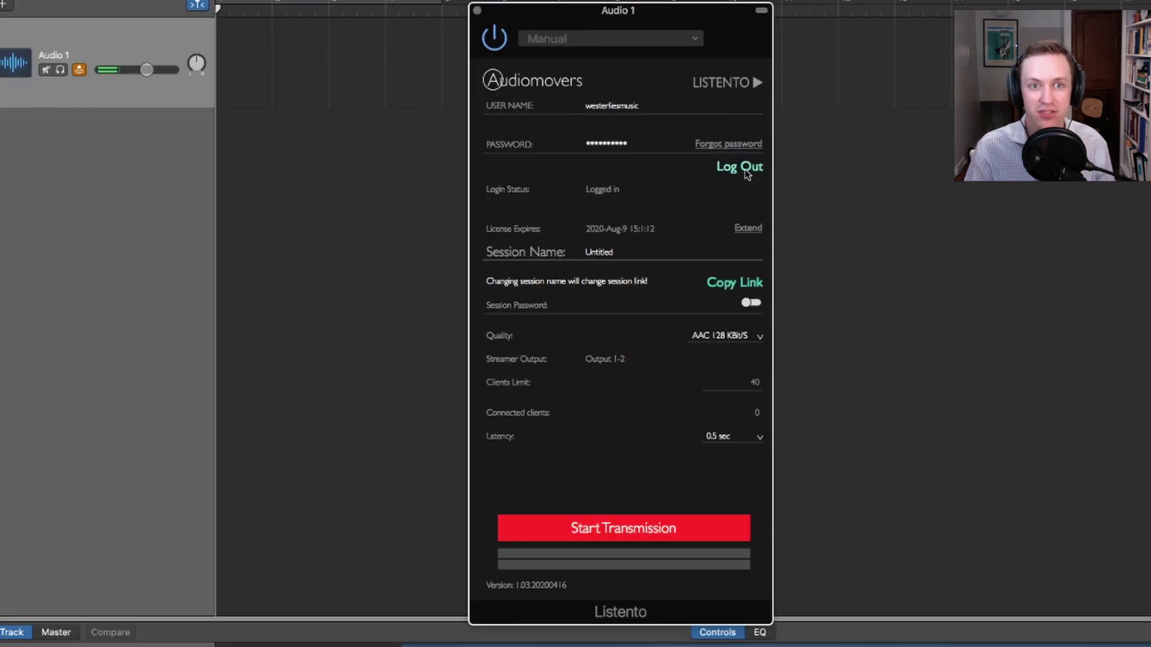
pyautogui.click(581, 263)
pyautogui.doubleClick(594, 250)
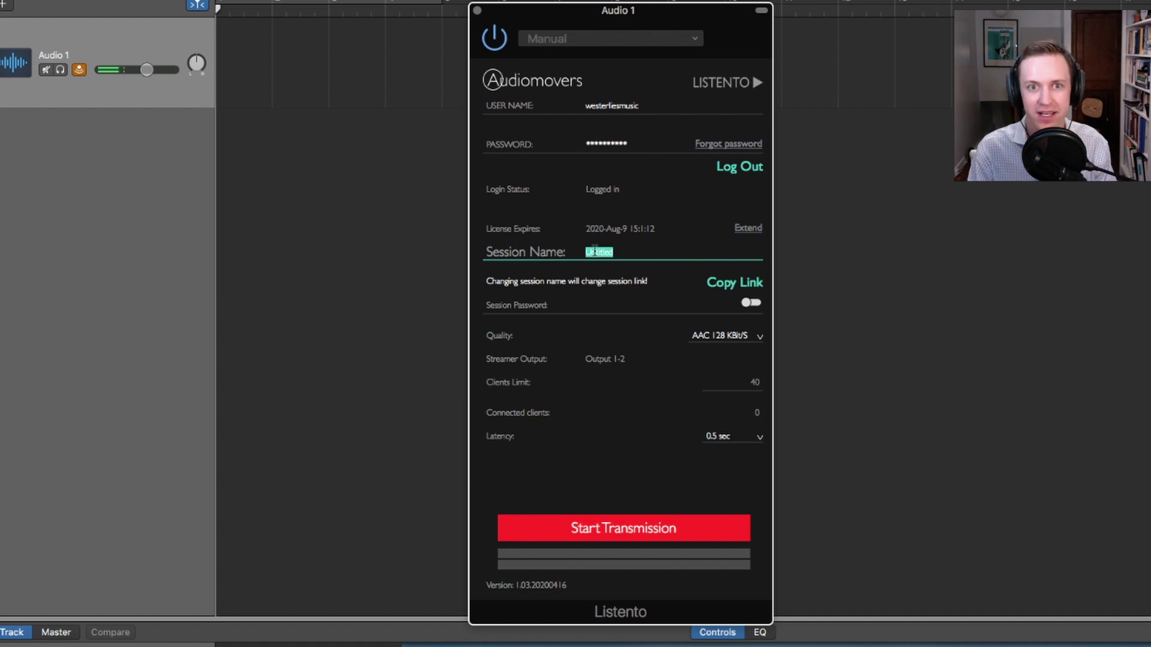
pyautogui.write('Andy Send')
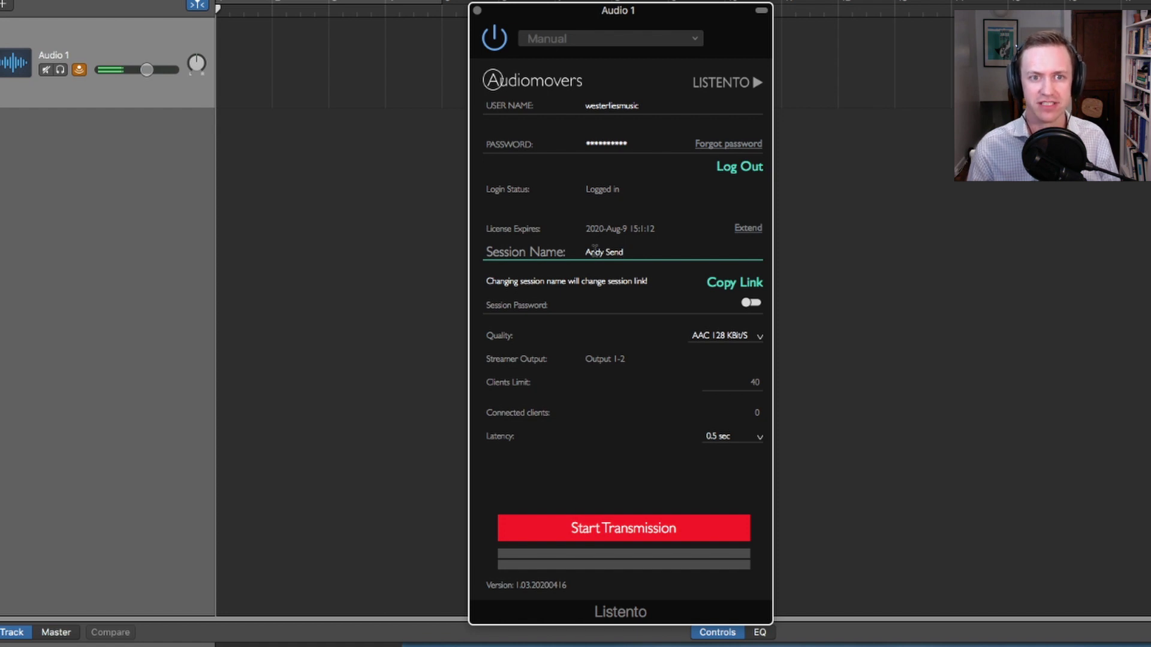
# - Choose PCM 16 bit from Listento's Quality dropdown
pyautogui.click(724, 336)
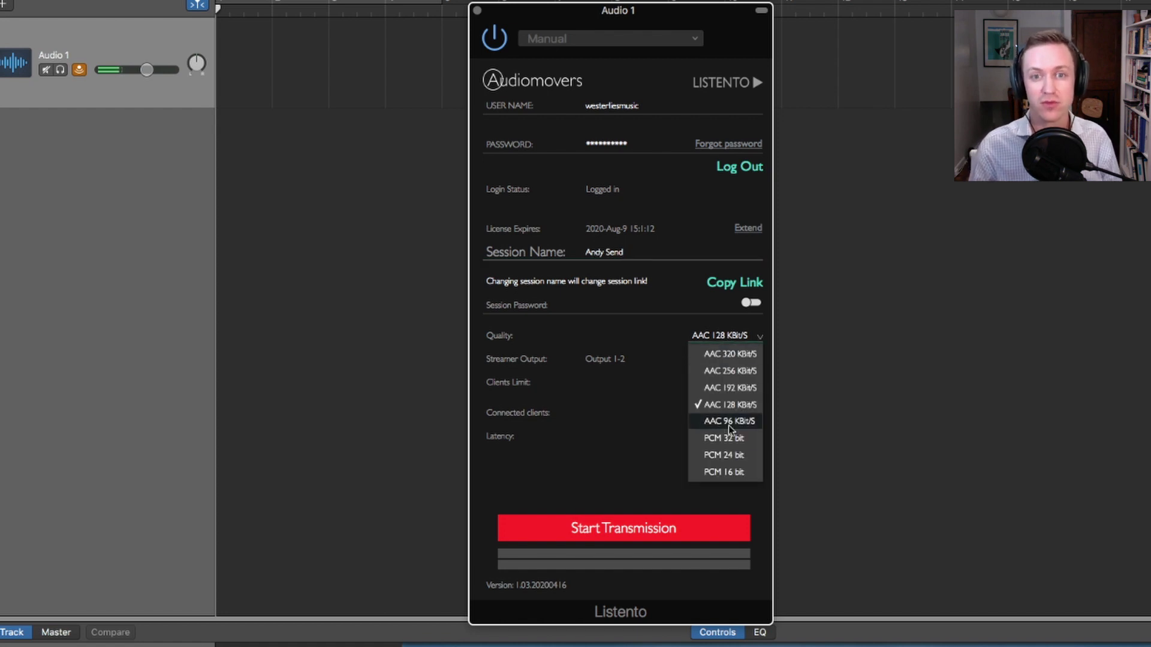
pyautogui.click(729, 473)
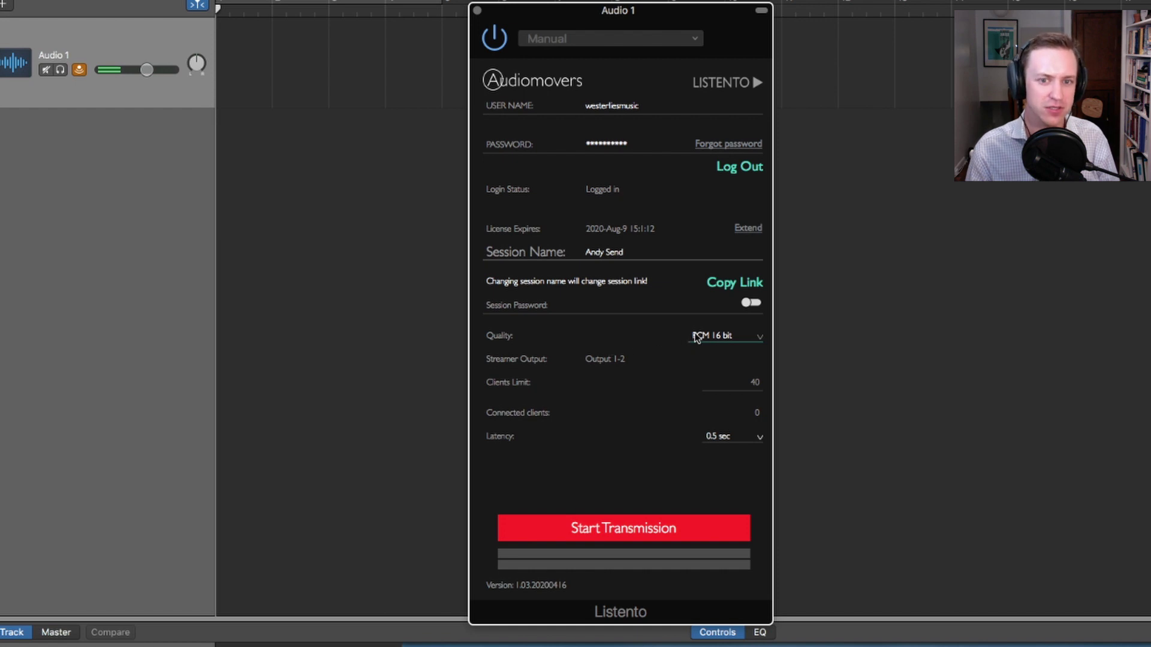
pyautogui.click(712, 336)
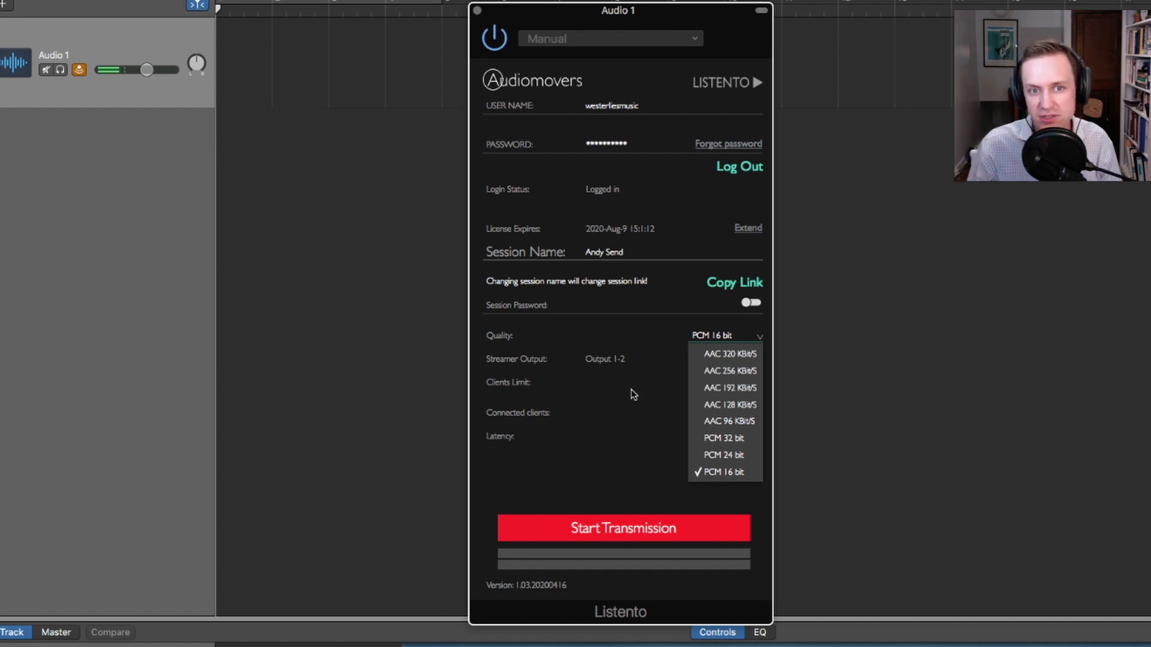
pyautogui.click(634, 394)
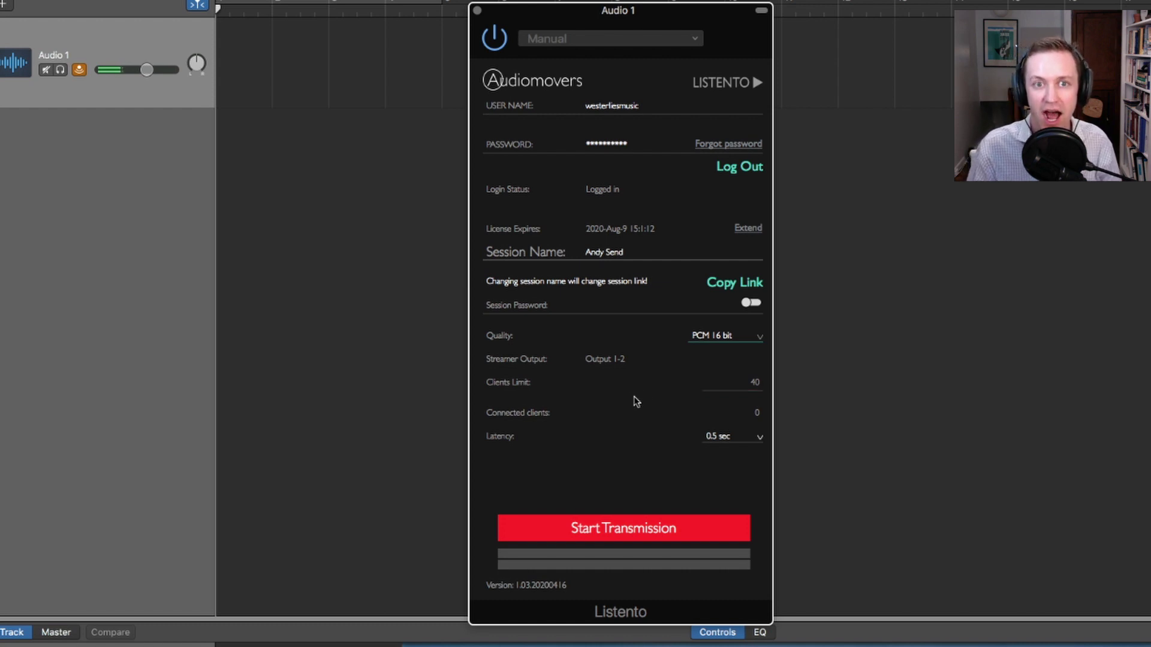
# - Drop the Listento latency to 0.3 sec and start transmitting the track's audio
pyautogui.click(737, 438)
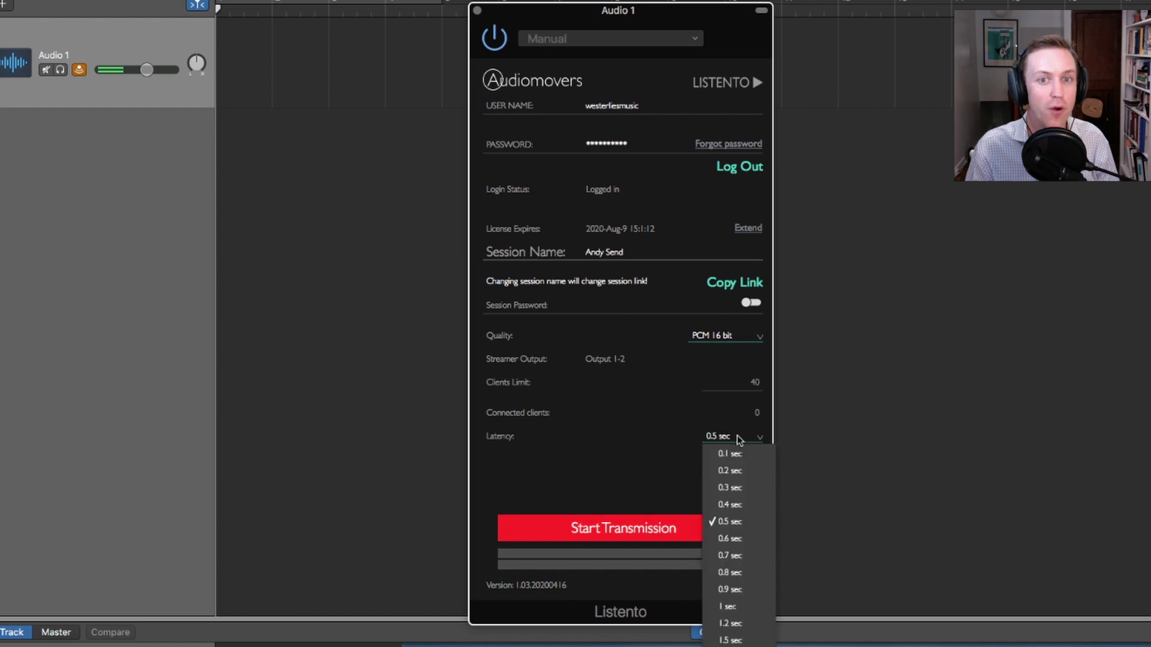
pyautogui.click(745, 487)
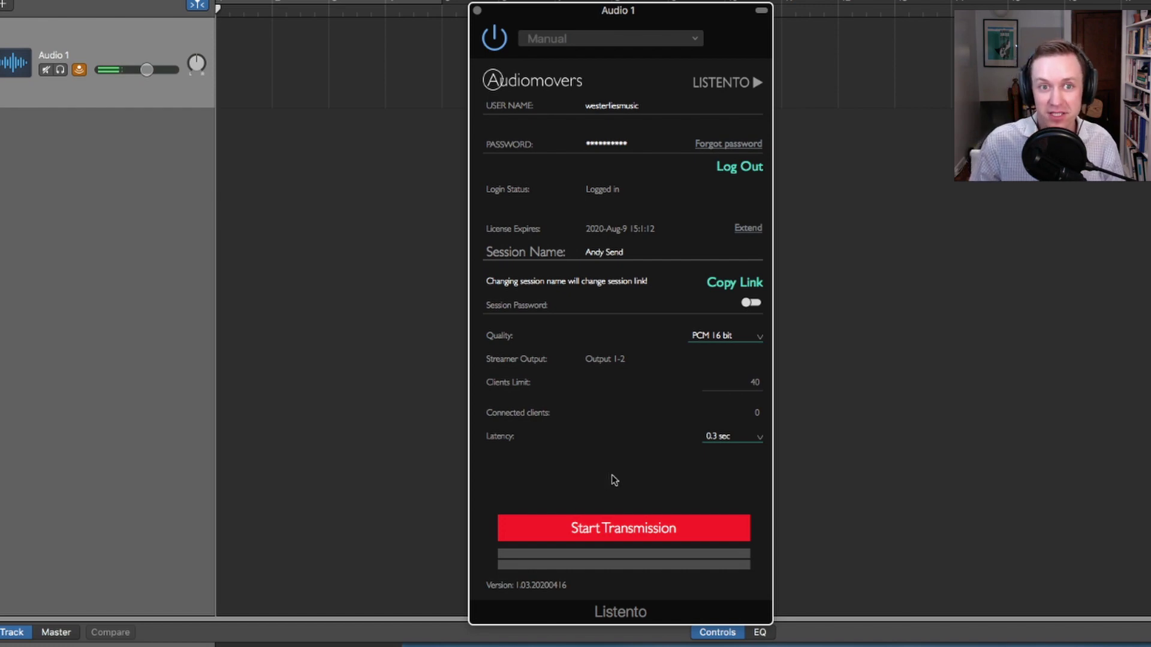
pyautogui.click(633, 532)
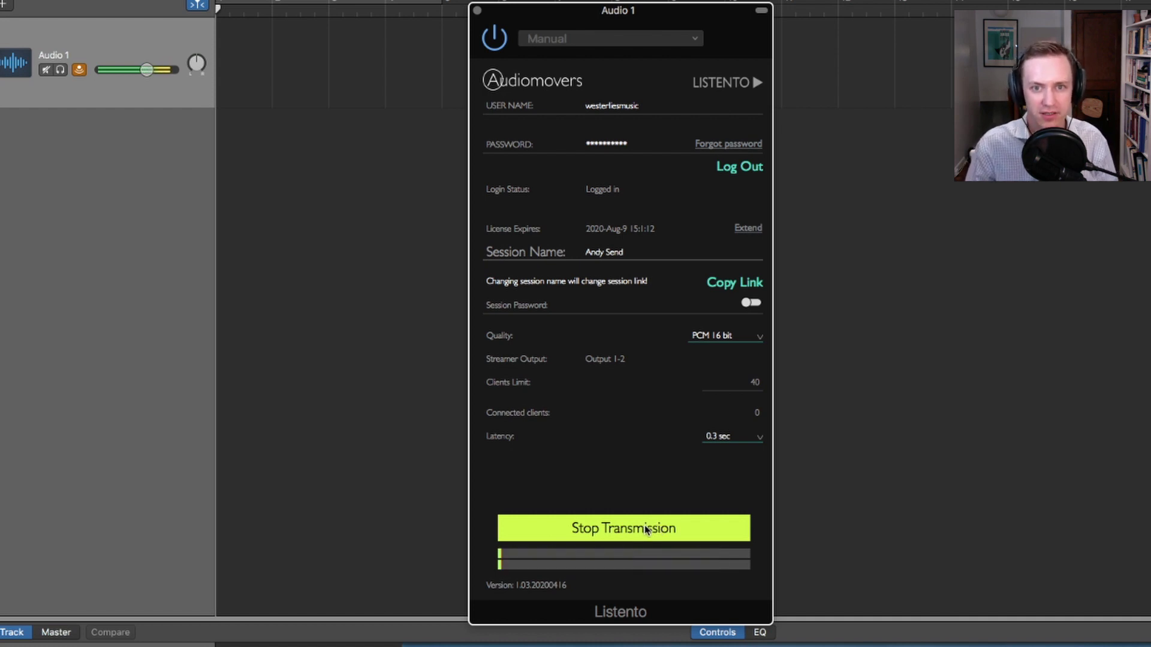
# - Toggle Audio 1 input monitoring off and back on, then copy the Listento session link
pyautogui.click(82, 72)
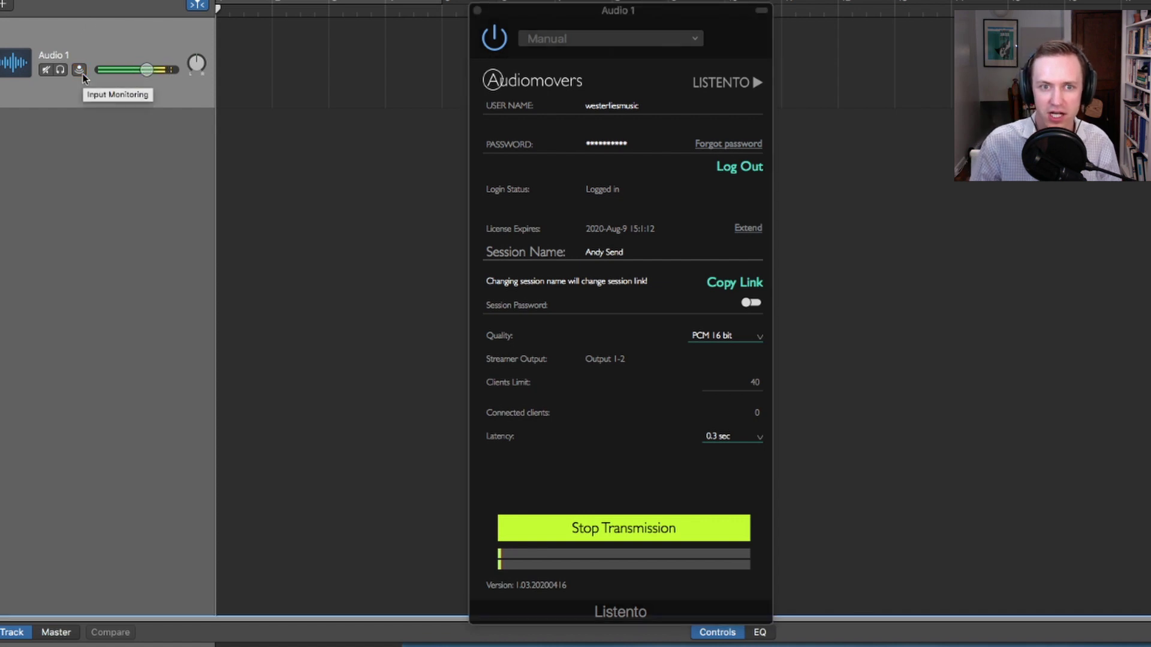
pyautogui.click(80, 70)
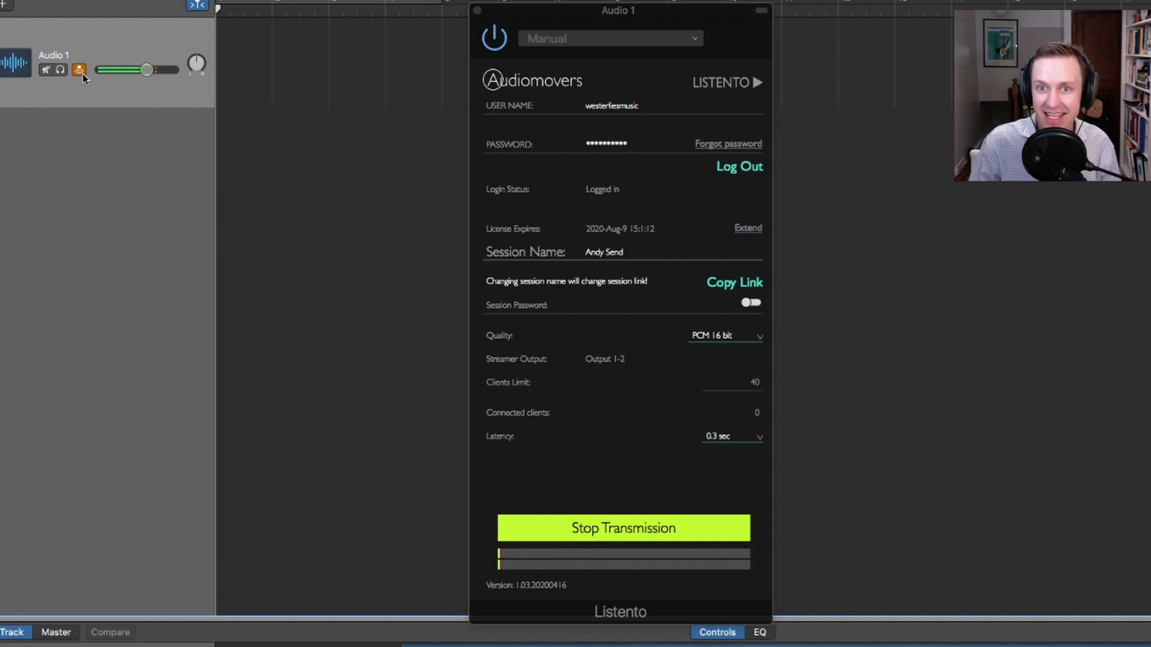
pyautogui.click(756, 284)
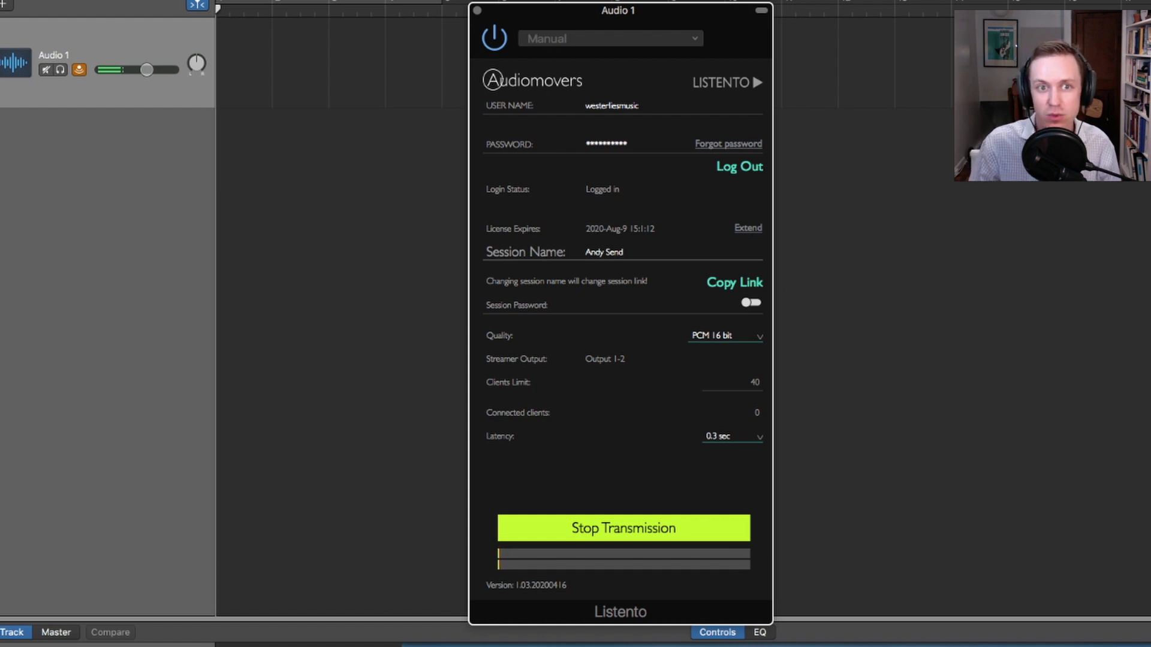
pyautogui.click(220, 238)
# - In the browser, load the pasted Listento session link and start listening to the stream
pyautogui.press('super+Tab')
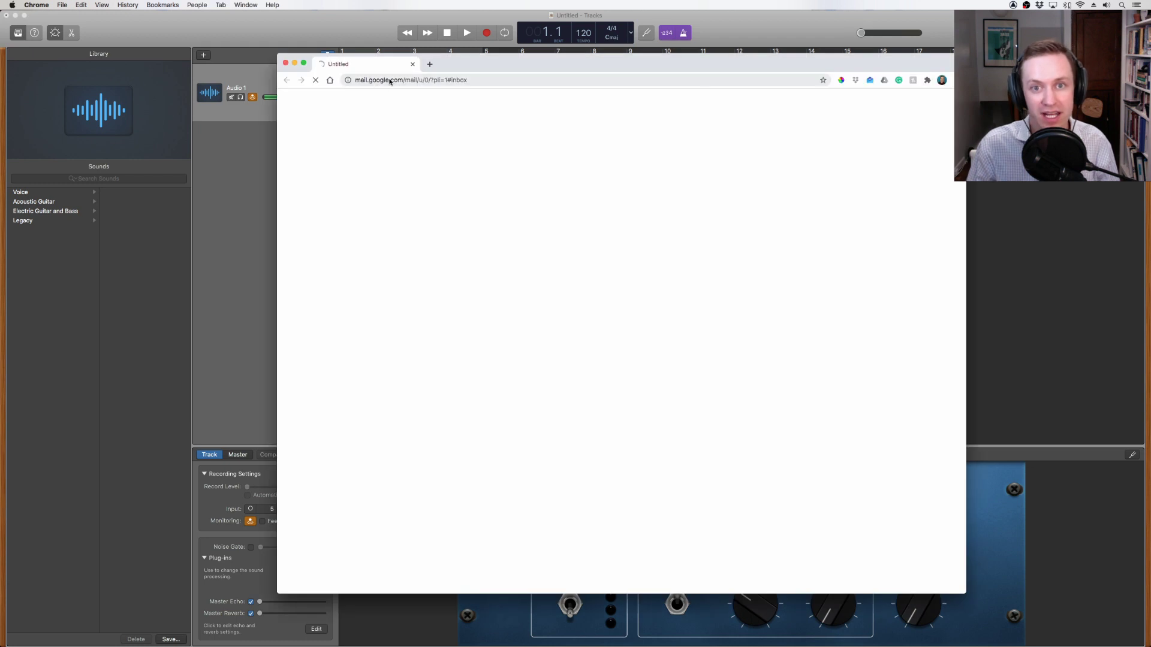
pyautogui.click(389, 81)
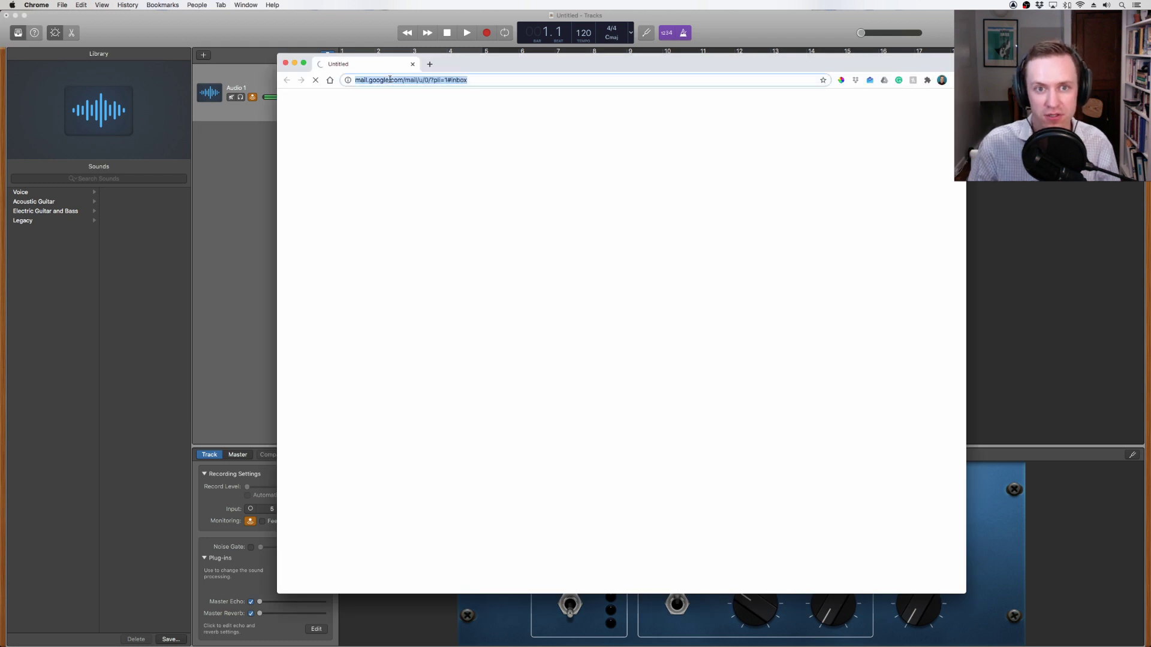
pyautogui.press('super+v')
pyautogui.press('Return')
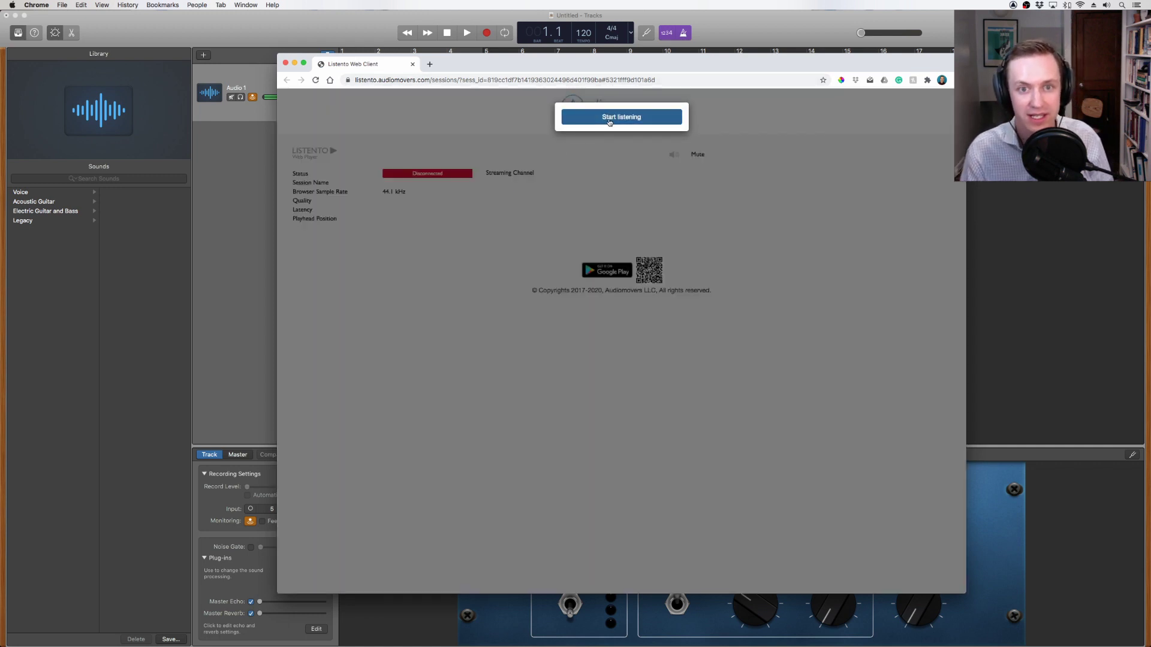
pyautogui.click(609, 117)
pyautogui.click(609, 117)
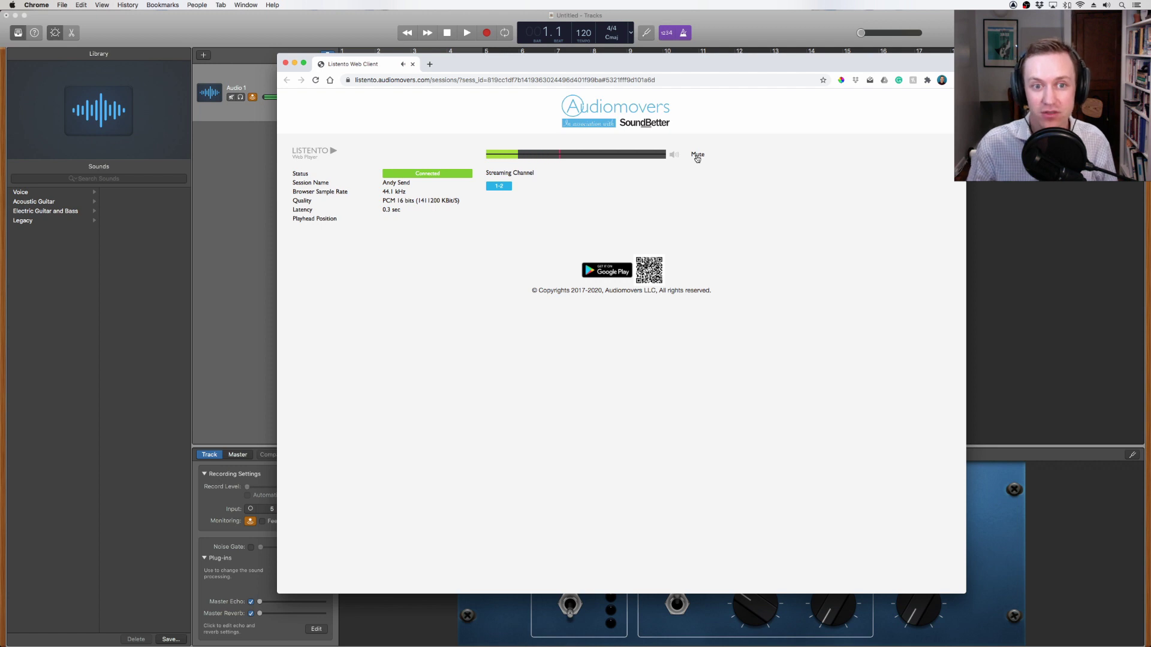
# - Open the session link in a second and third tab, start listening in the third, then close the browser
pyautogui.click(429, 64)
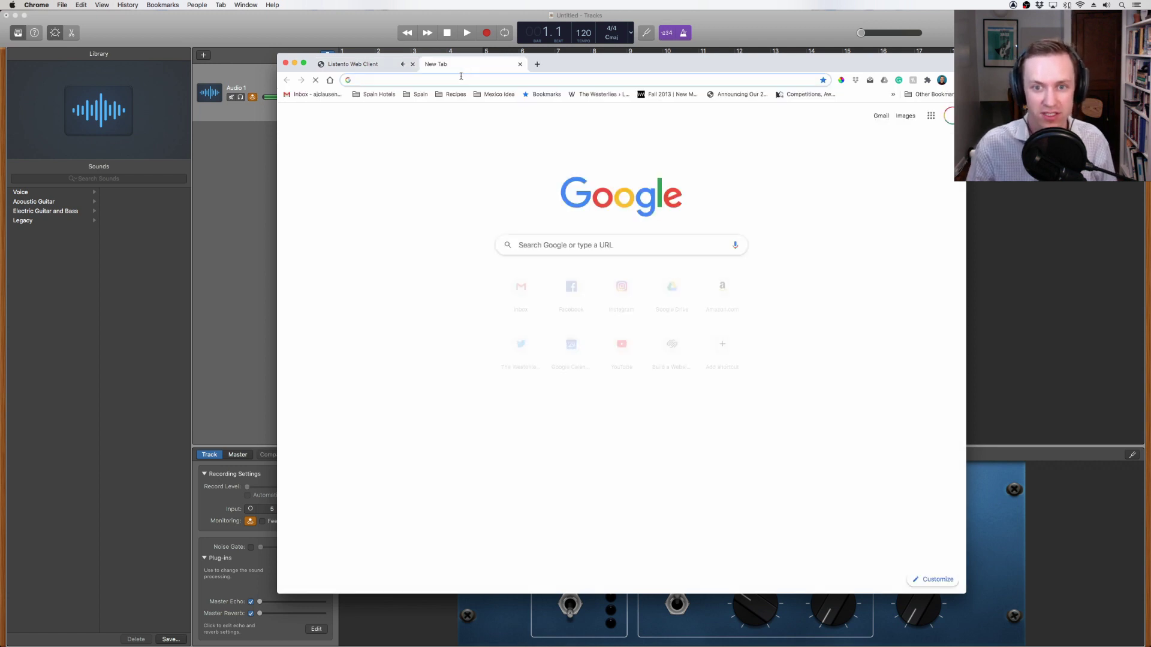
pyautogui.press('super+v')
pyautogui.press('Return')
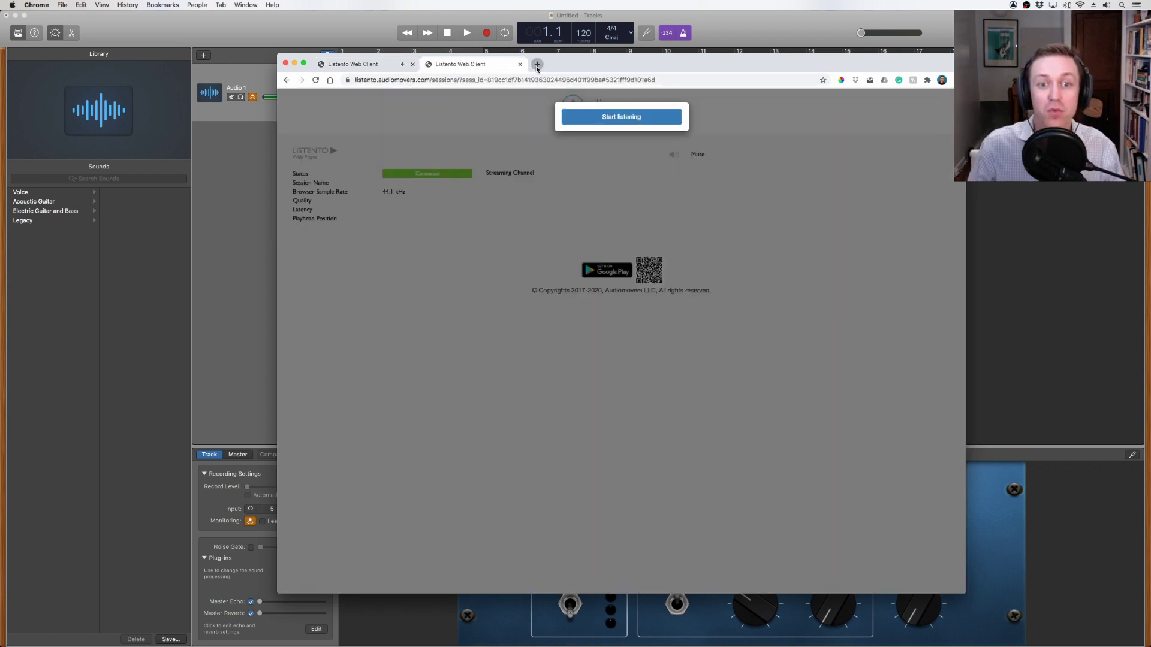
pyautogui.click(537, 63)
pyautogui.press('super+v')
pyautogui.press('Return')
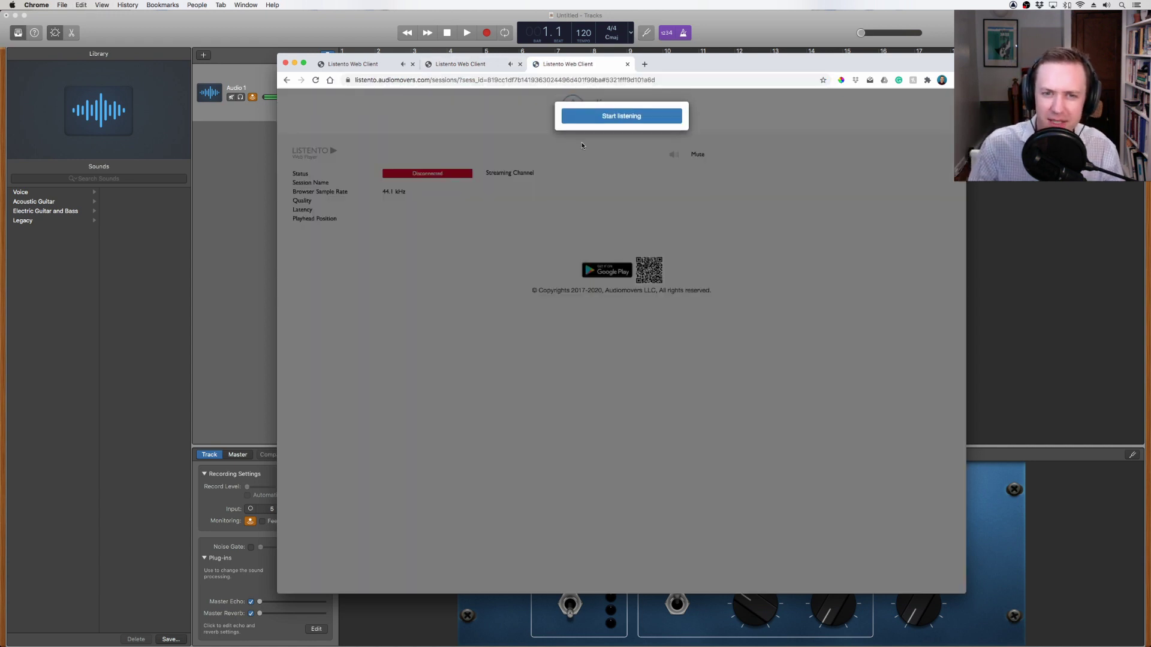
pyautogui.click(595, 122)
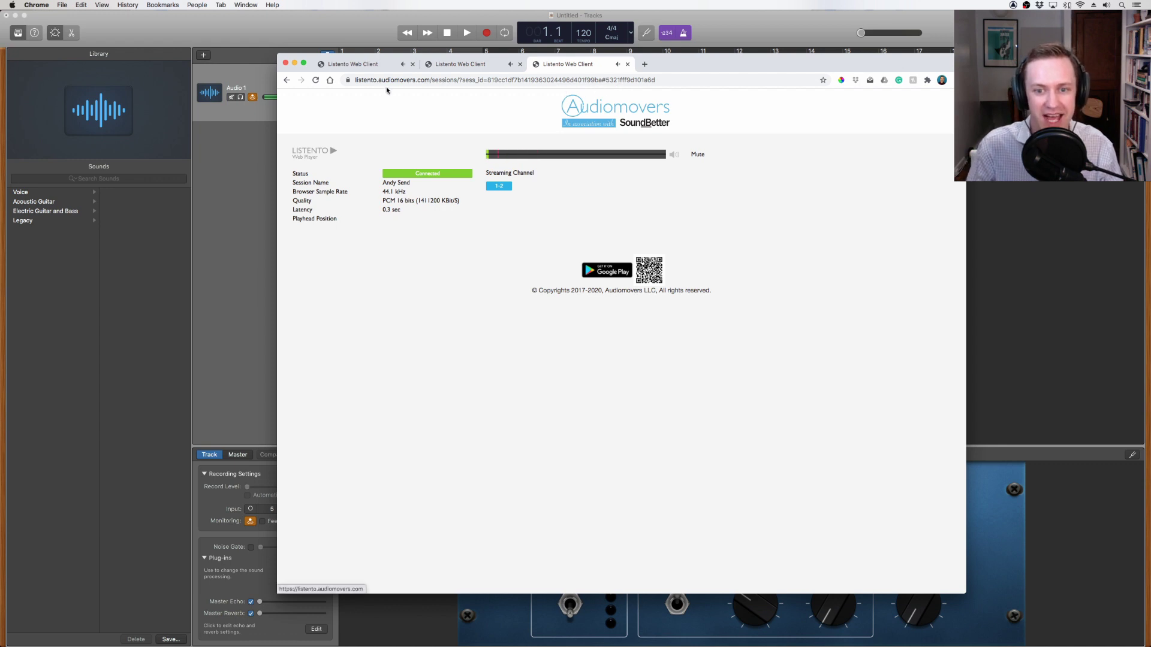
pyautogui.click(285, 64)
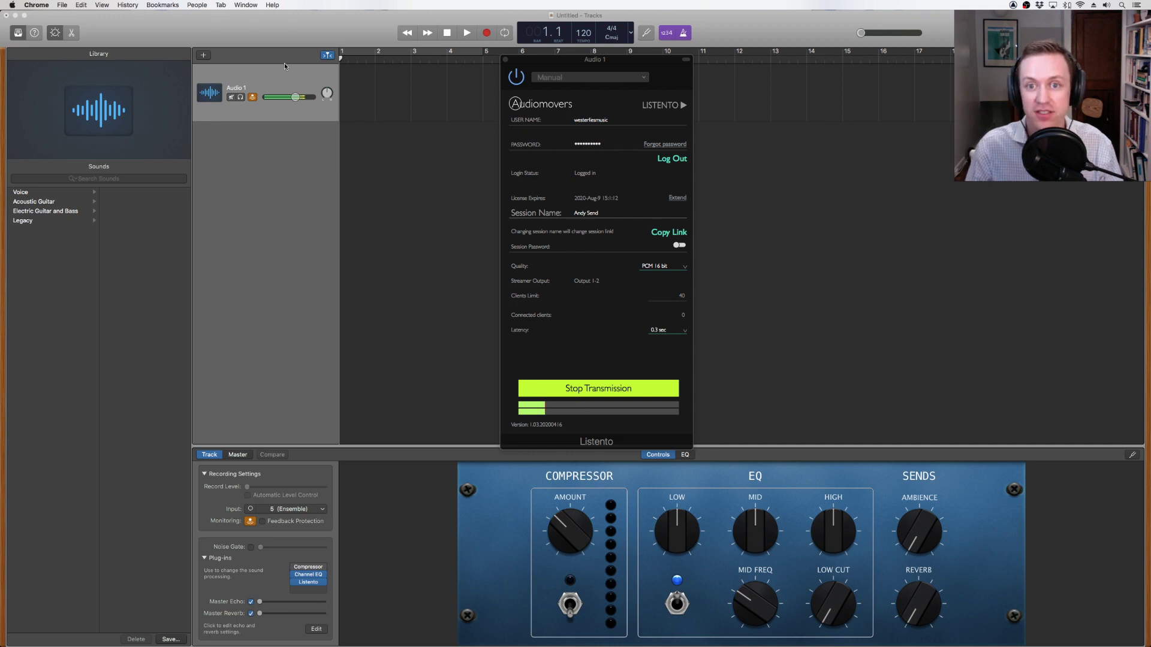
# - Save the untitled project from the File menu under a new name ending in 'Audiomovers'
pyautogui.click(394, 179)
pyautogui.click(76, 5)
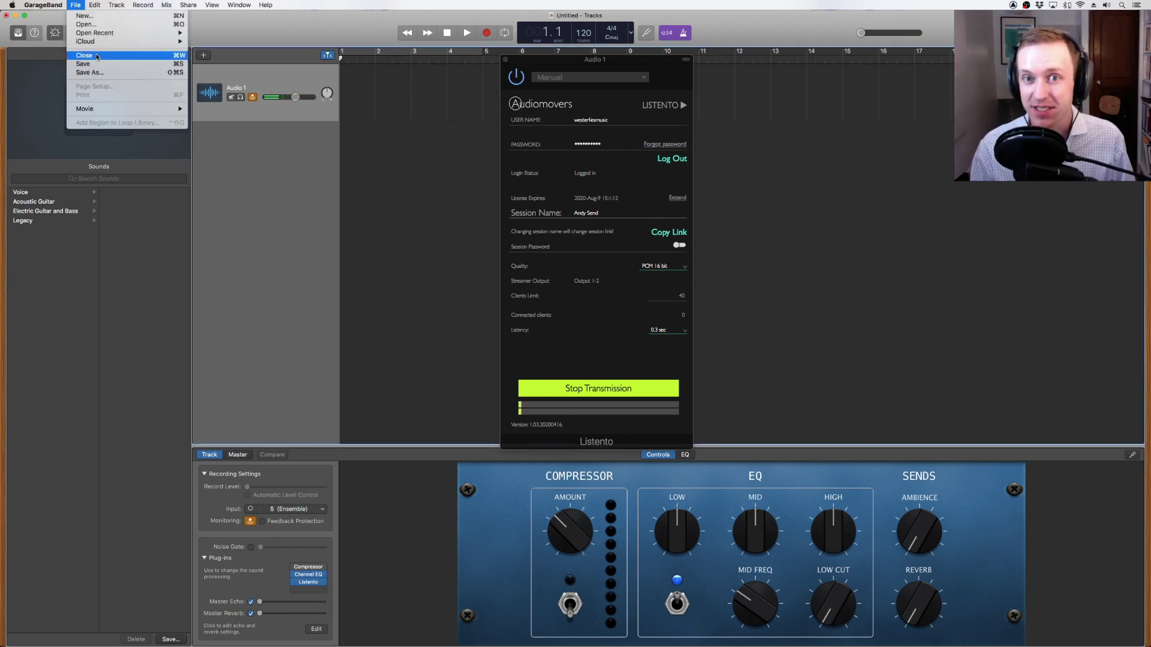
pyautogui.click(95, 63)
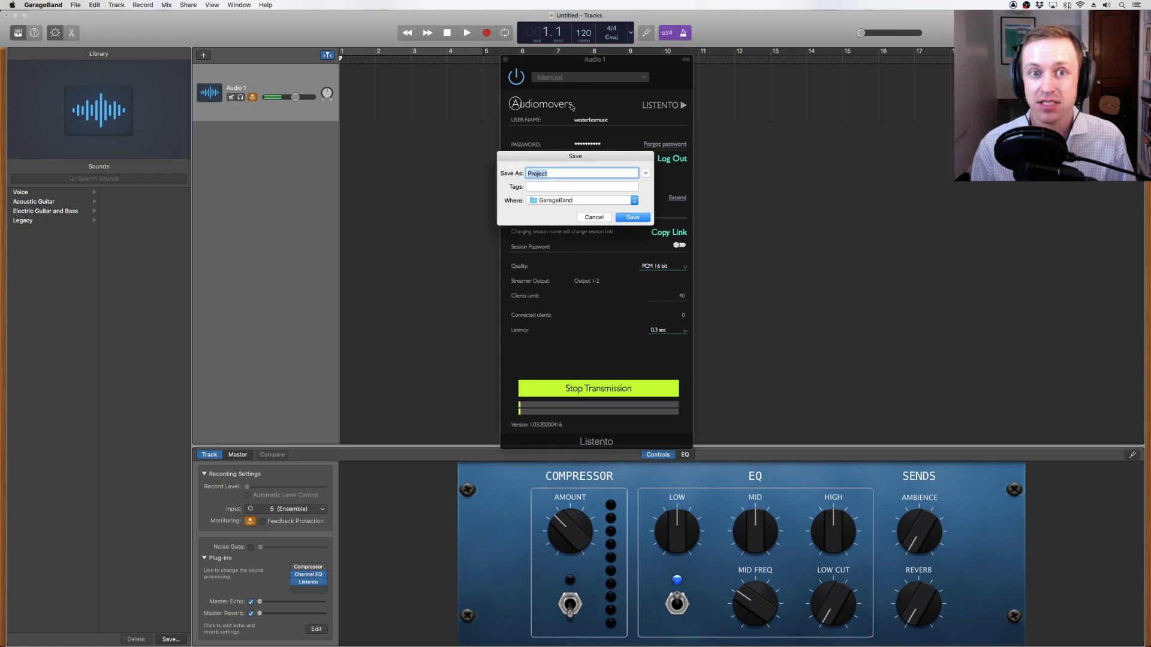
pyautogui.write('Andy Audio')
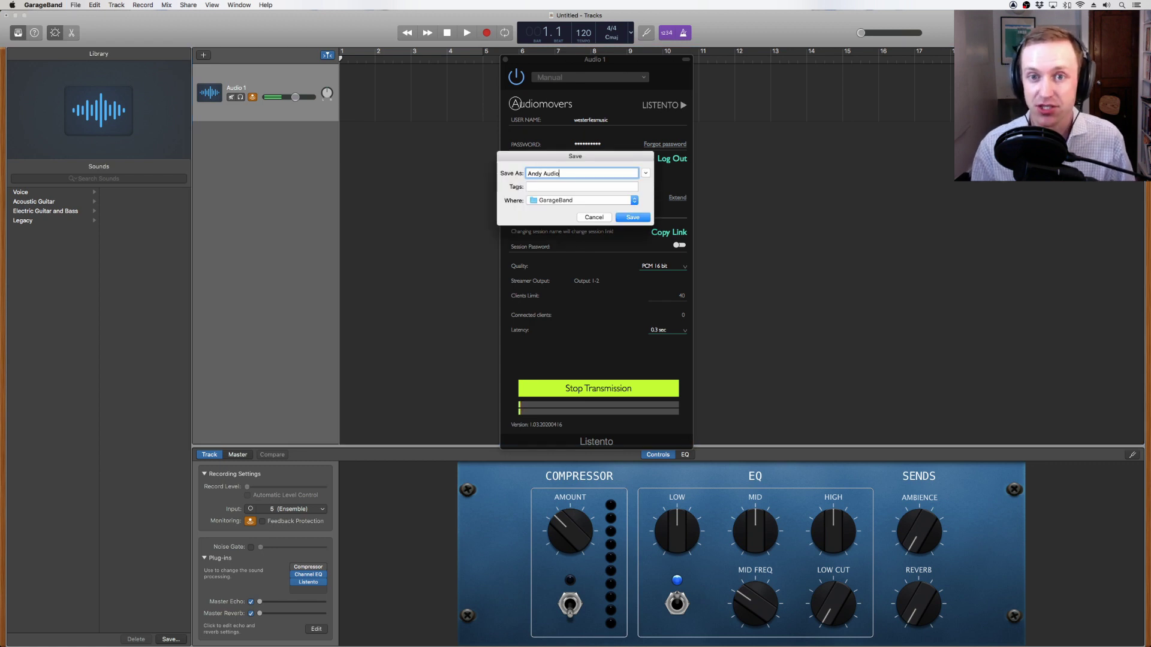
pyautogui.write('movers')
pyautogui.press('Return')
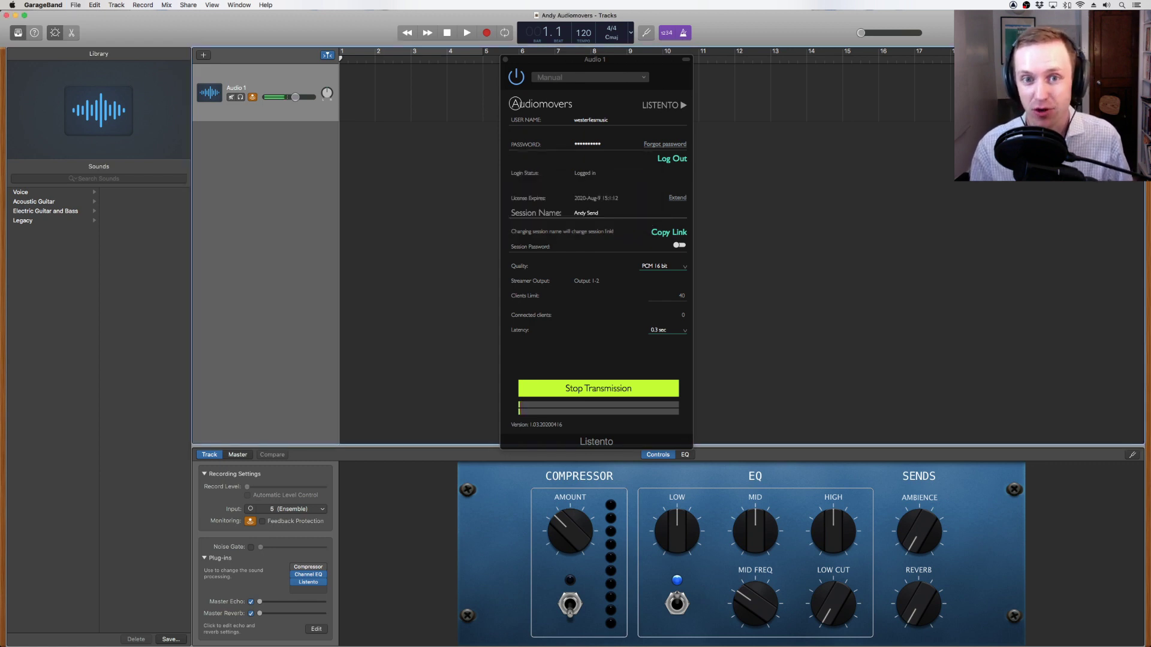
# - Hide GarageBand, bring Maestro 2 forward, then return to GarageBand from the Dock
pyautogui.press('super+h')
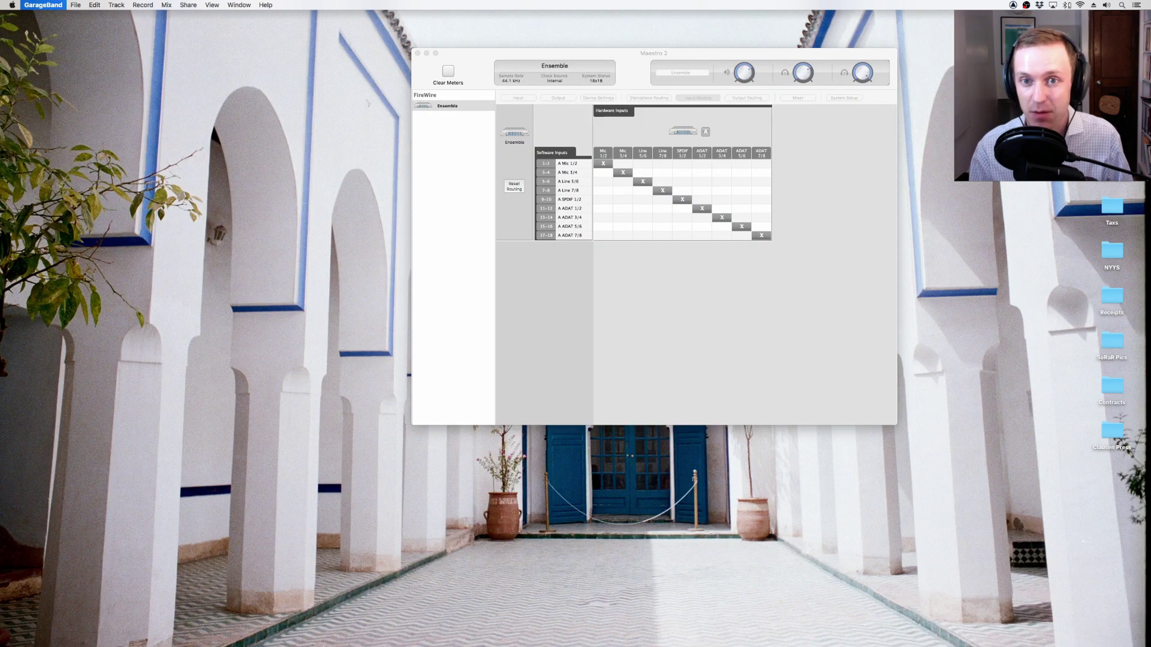
pyautogui.click(279, 631)
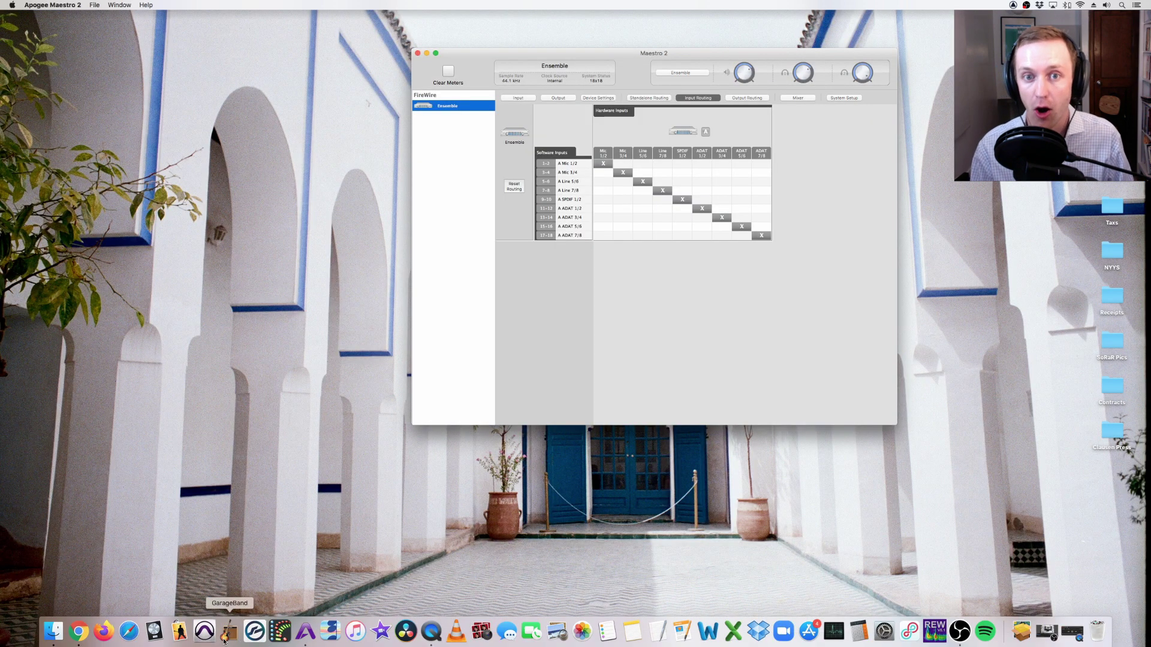
pyautogui.click(223, 640)
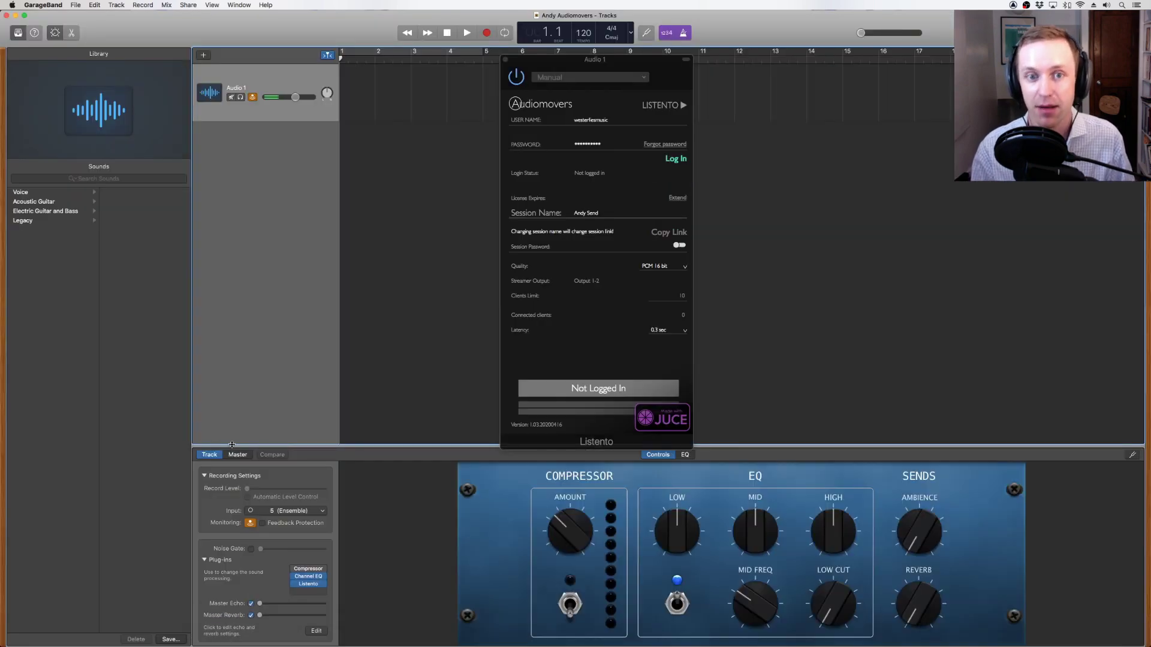
# - Log the Listento plug-in back into Audiomovers and move its window to the right side
pyautogui.click(674, 163)
pyautogui.click(599, 388)
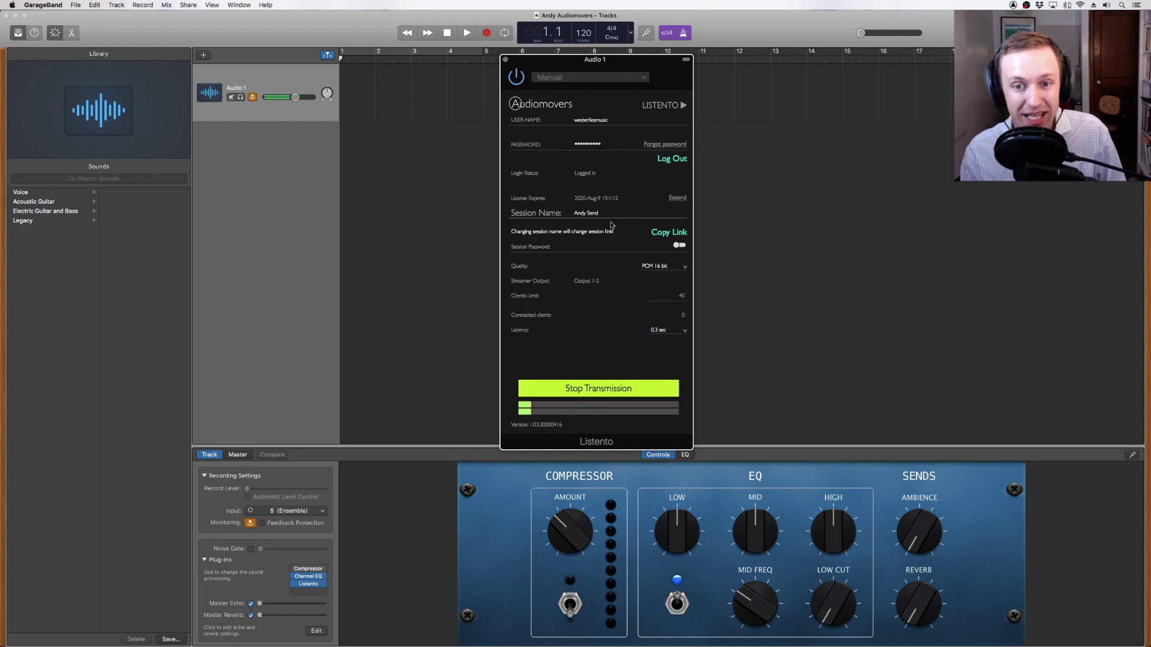
pyautogui.moveTo(660, 71); pyautogui.dragTo(951, 63)
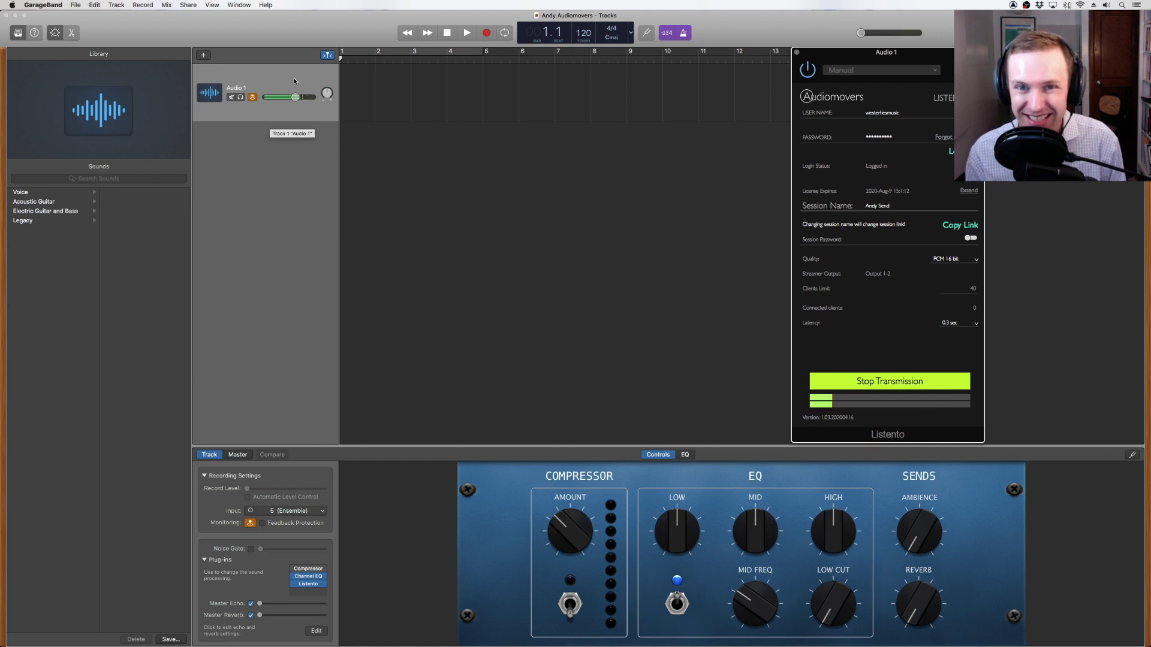
# - Toggle Audio 1 input monitoring off and on, then drag the master volume fully down
pyautogui.click(252, 97)
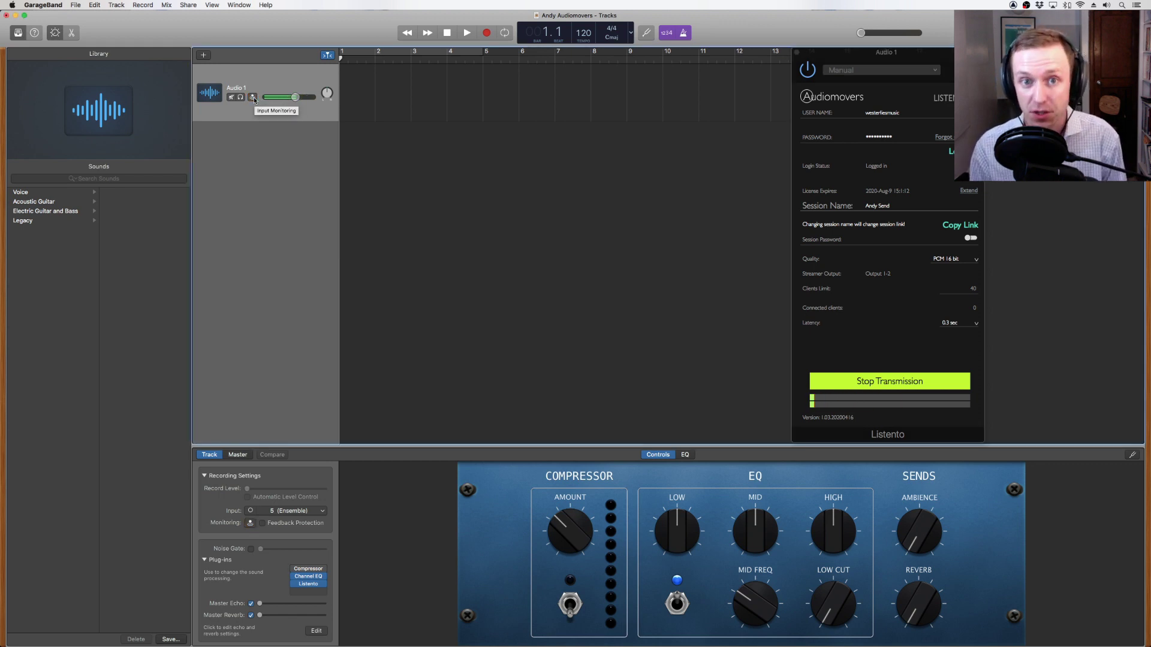
pyautogui.click(252, 97)
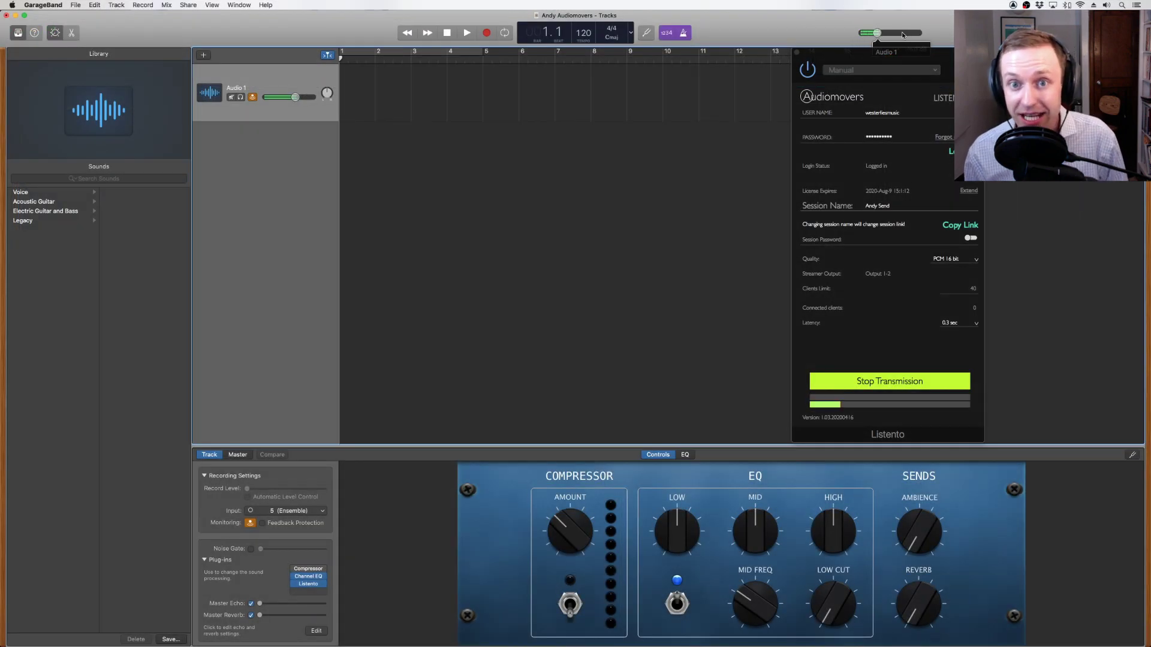
pyautogui.click(903, 35)
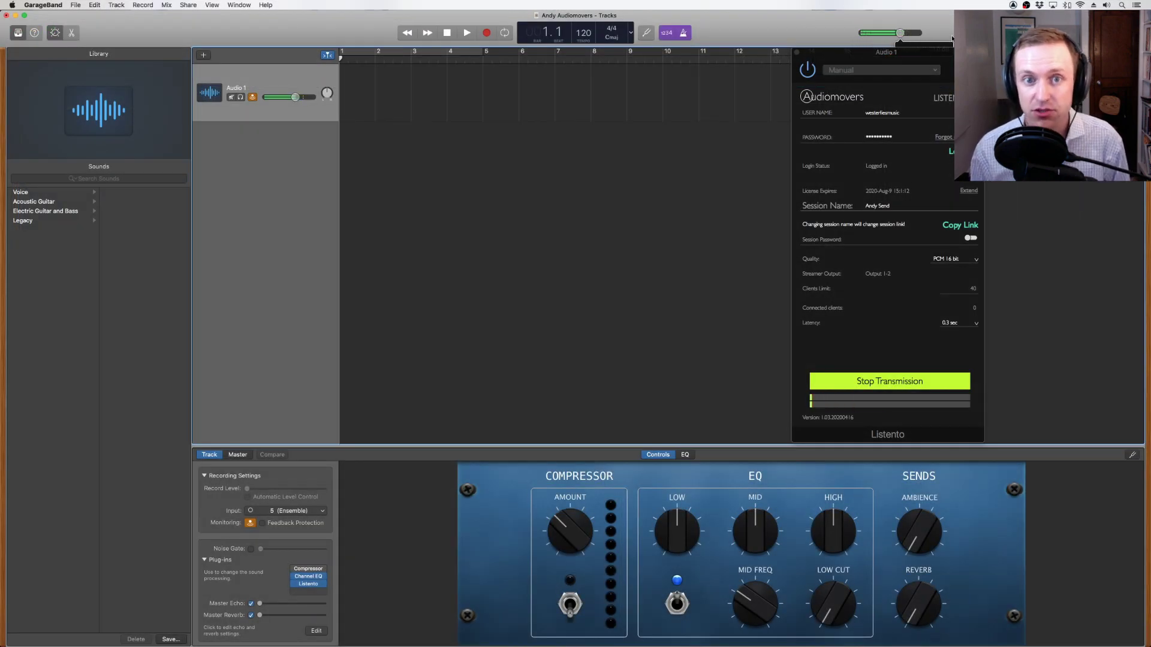
pyautogui.moveTo(901, 33); pyautogui.dragTo(847, 38)
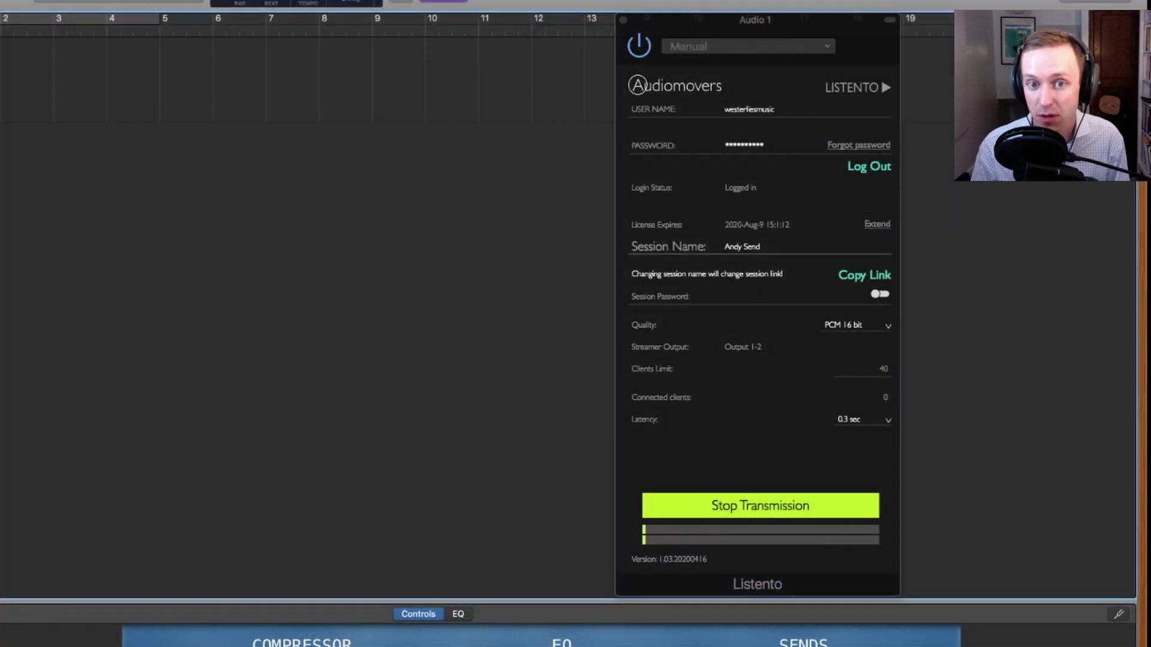
# - Pick AAC 96 KBit/S in Listento's Quality dropdown and 0.5 sec in its Latency dropdown
pyautogui.click(827, 327)
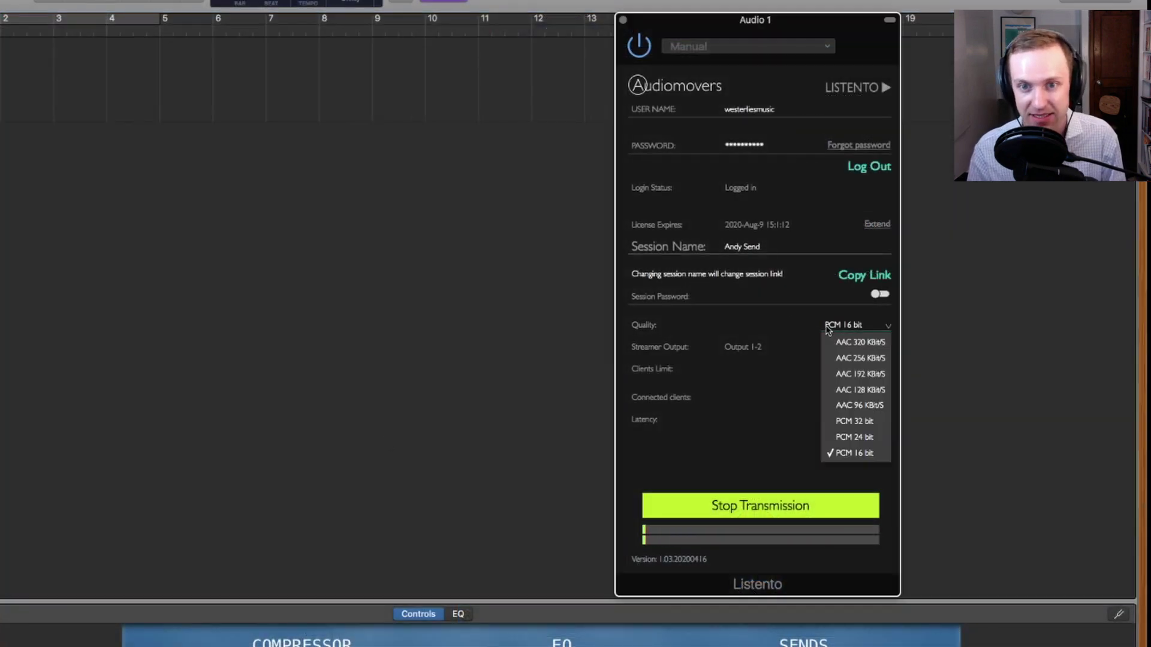
pyautogui.click(849, 406)
pyautogui.click(850, 420)
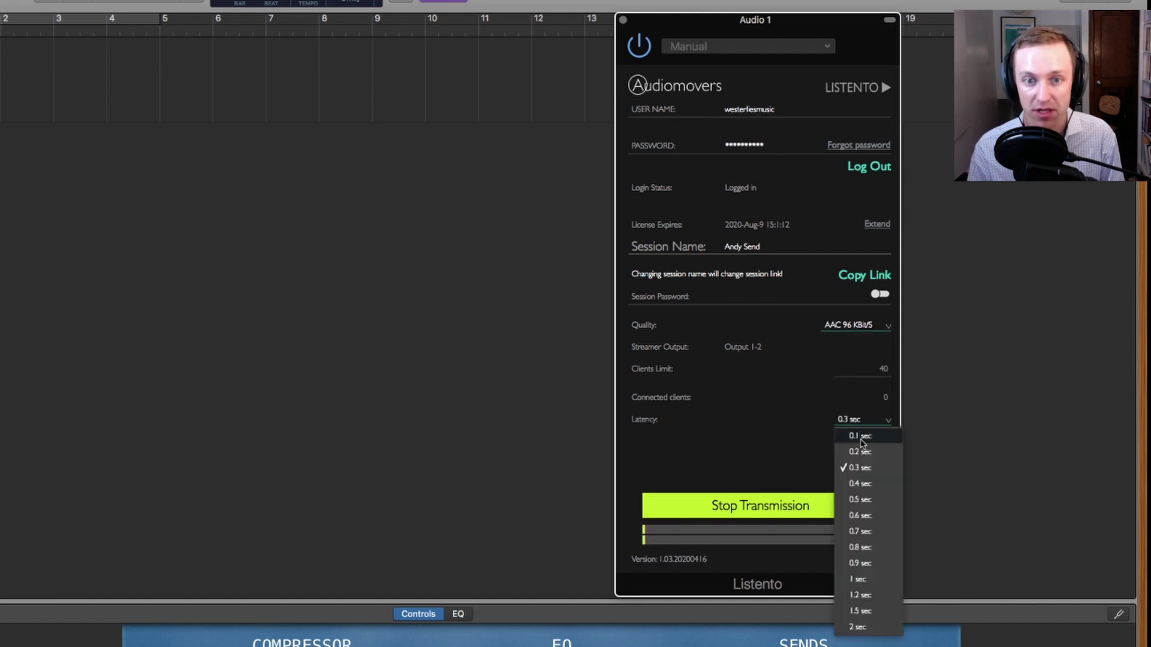
pyautogui.click(885, 506)
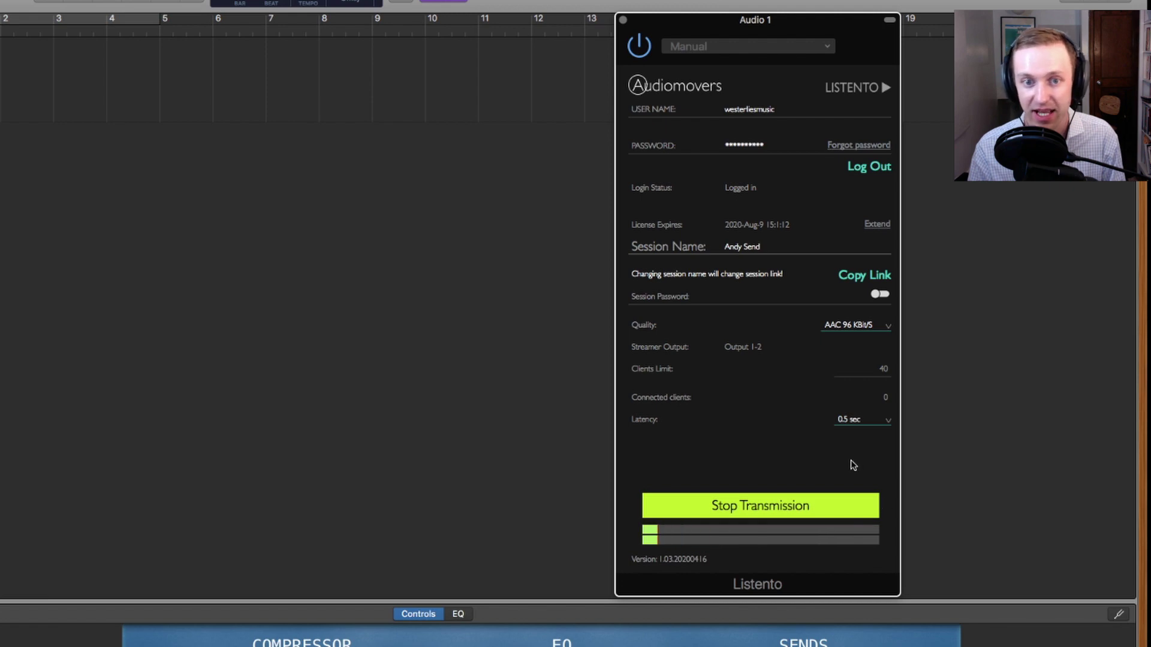